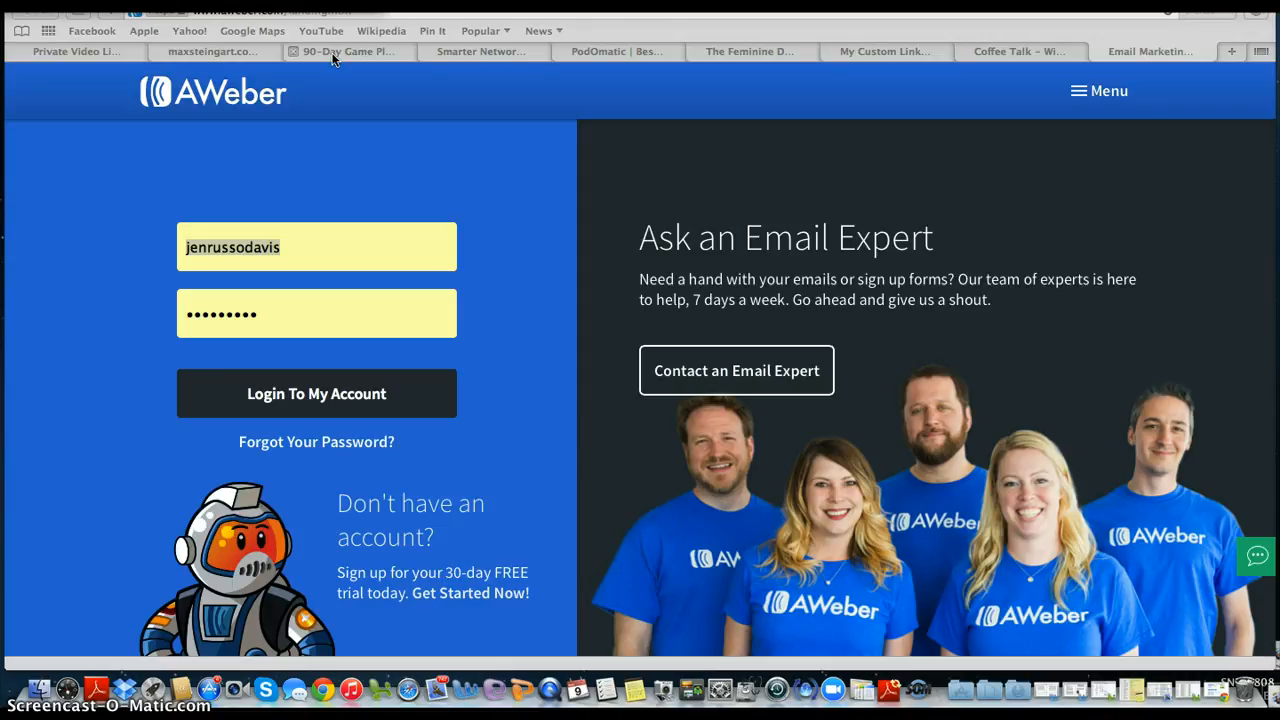
Log in to the AWeber account with the credentials already filled in.
{"action": "left_click", "coordinate": [326, 396]}
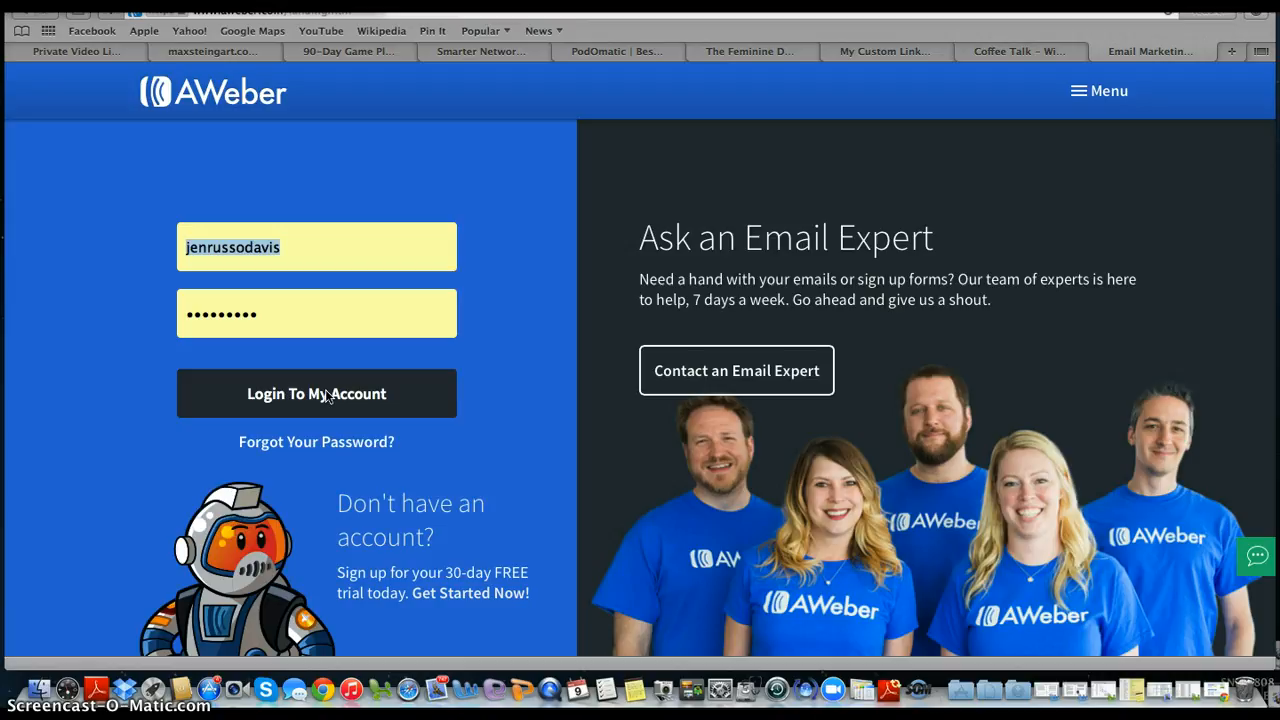
{"action": "left_click", "coordinate": [326, 396]}
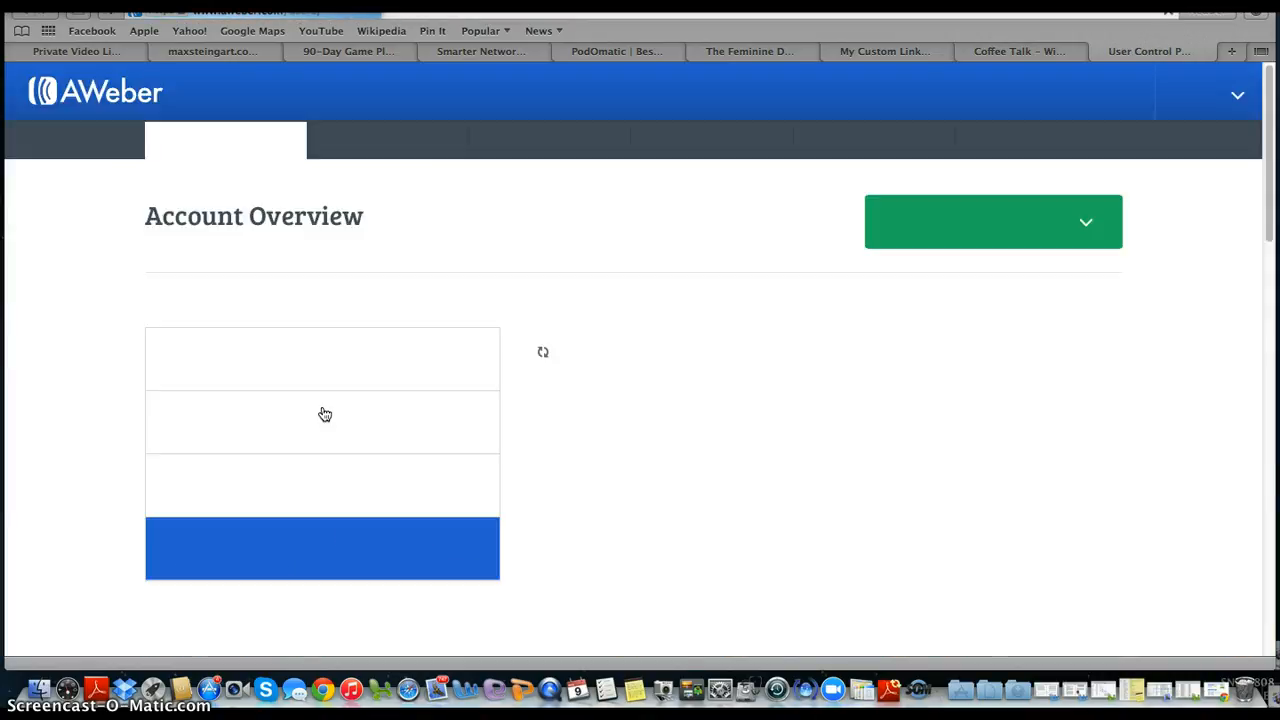
{"action": "left_click", "coordinate": [16, 265]}
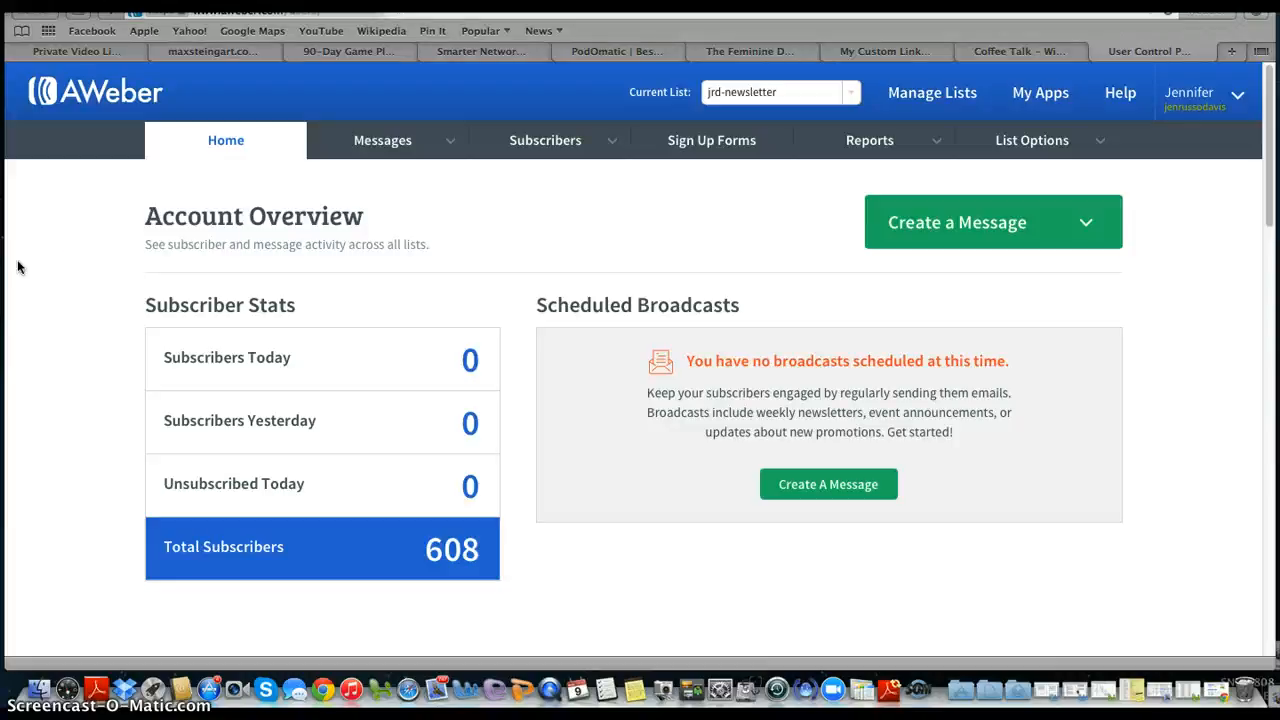
Go to the broadcast messages and create a new message with the Drag & Drop Email Builder.
{"action": "left_click", "coordinate": [383, 140]}
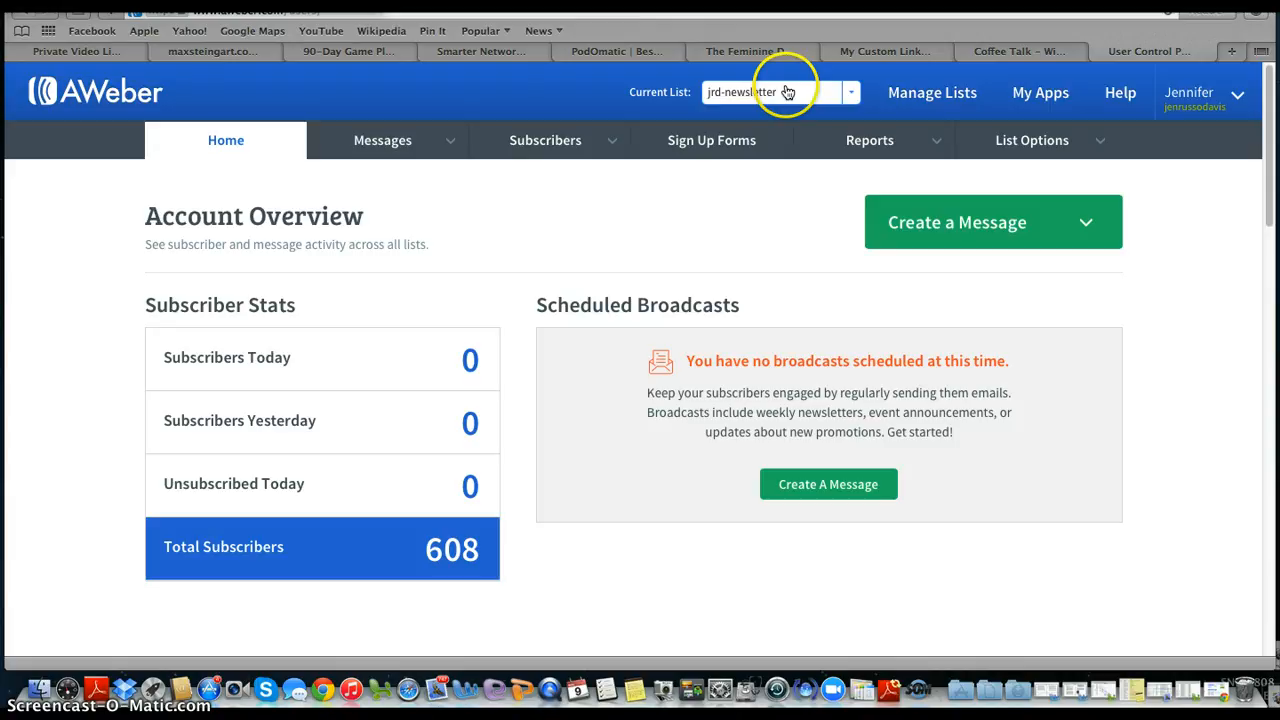
{"action": "mouse_move", "coordinate": [393, 143]}
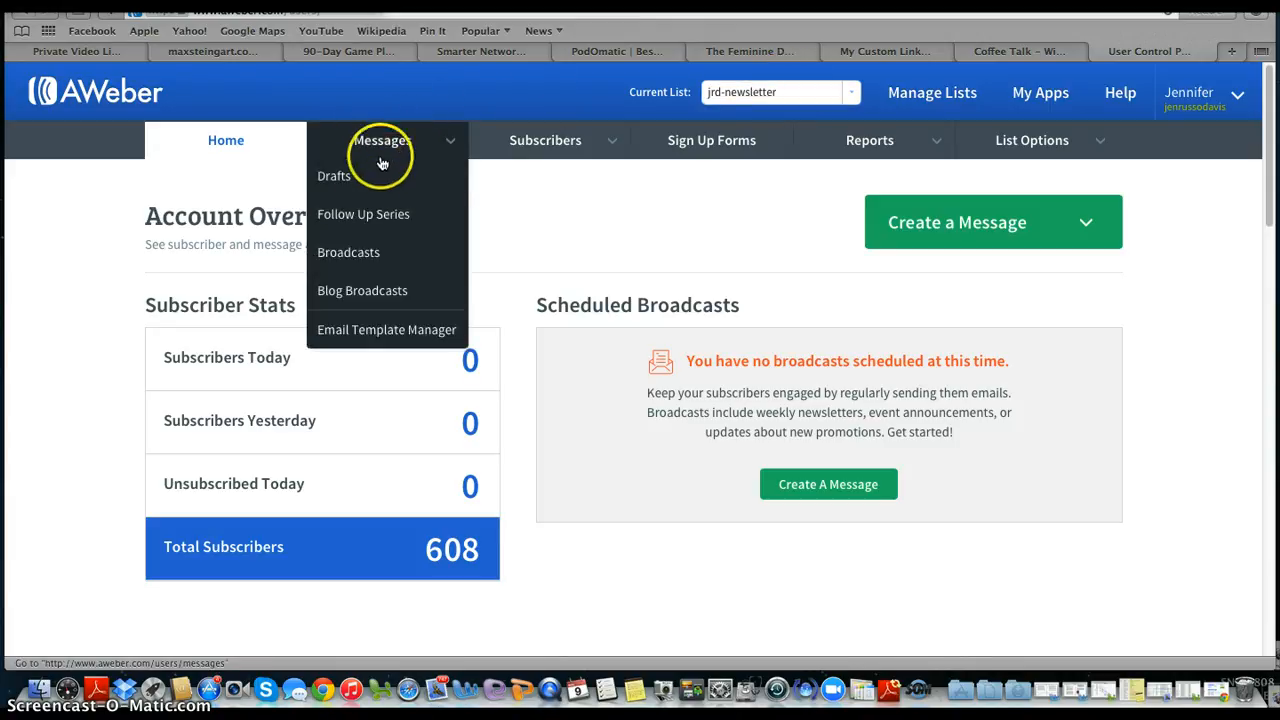
{"action": "left_click", "coordinate": [351, 258]}
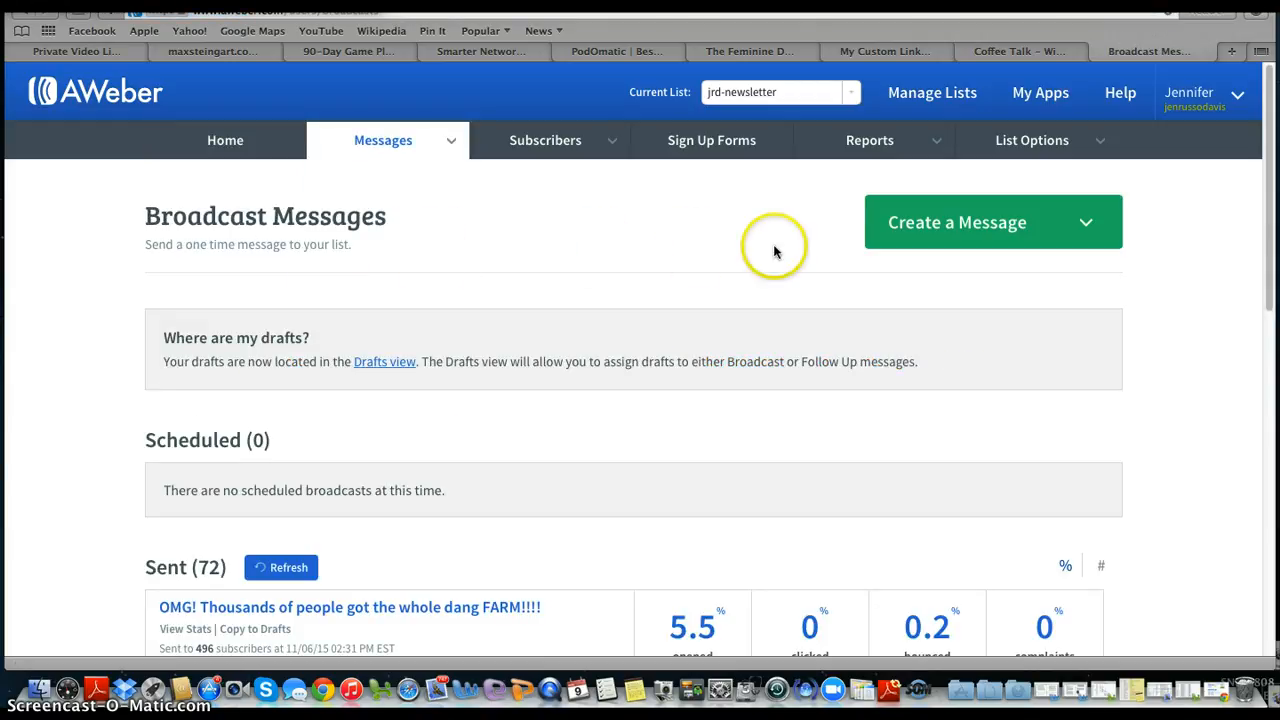
{"action": "left_click", "coordinate": [939, 230]}
{"action": "left_click", "coordinate": [929, 275]}
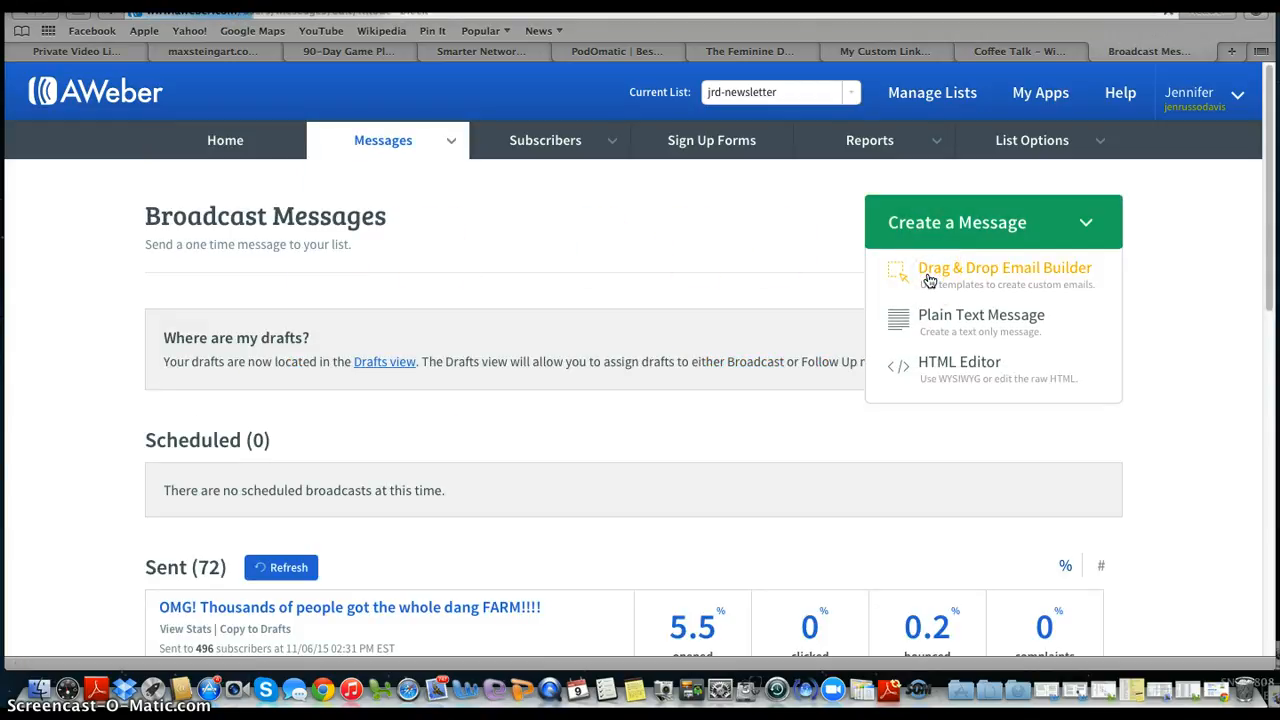
{"action": "left_click", "coordinate": [940, 274]}
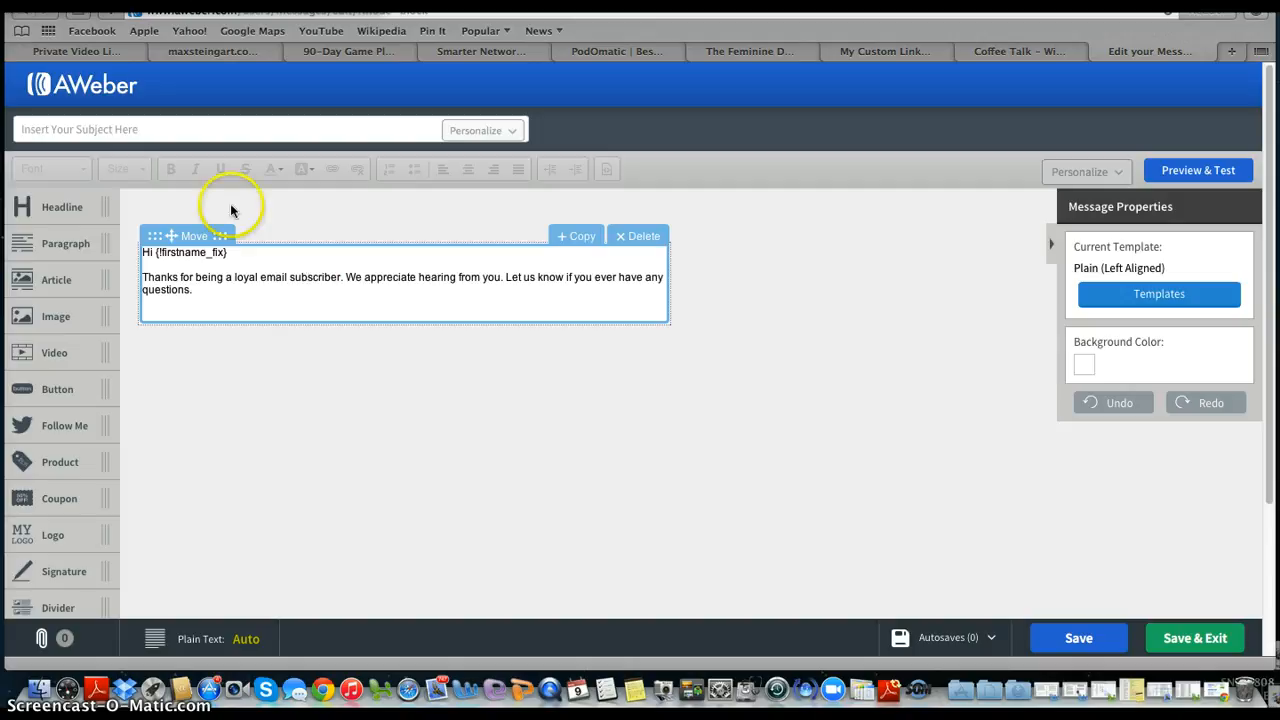
Enter the email subject "Are You Coming? Today at 11:30 AM EST…..Cawfee Tawk".
{"action": "left_click", "coordinate": [171, 130]}
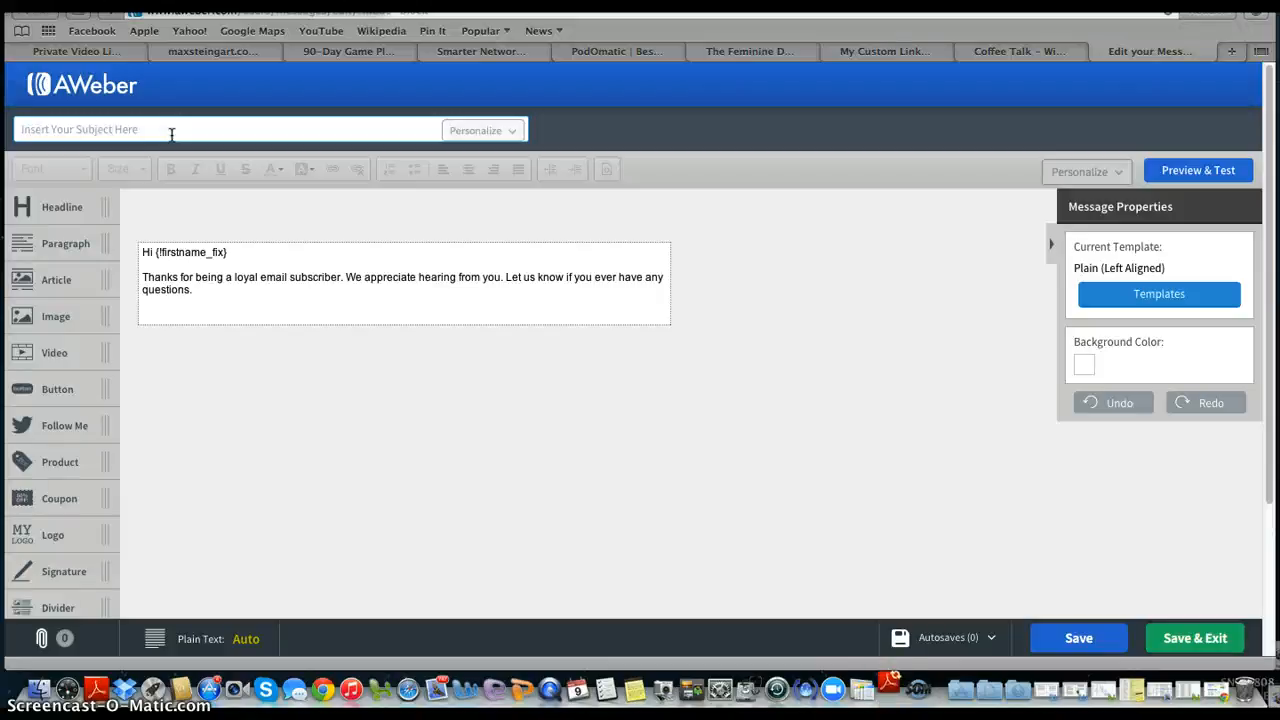
{"action": "left_click", "coordinate": [171, 134]}
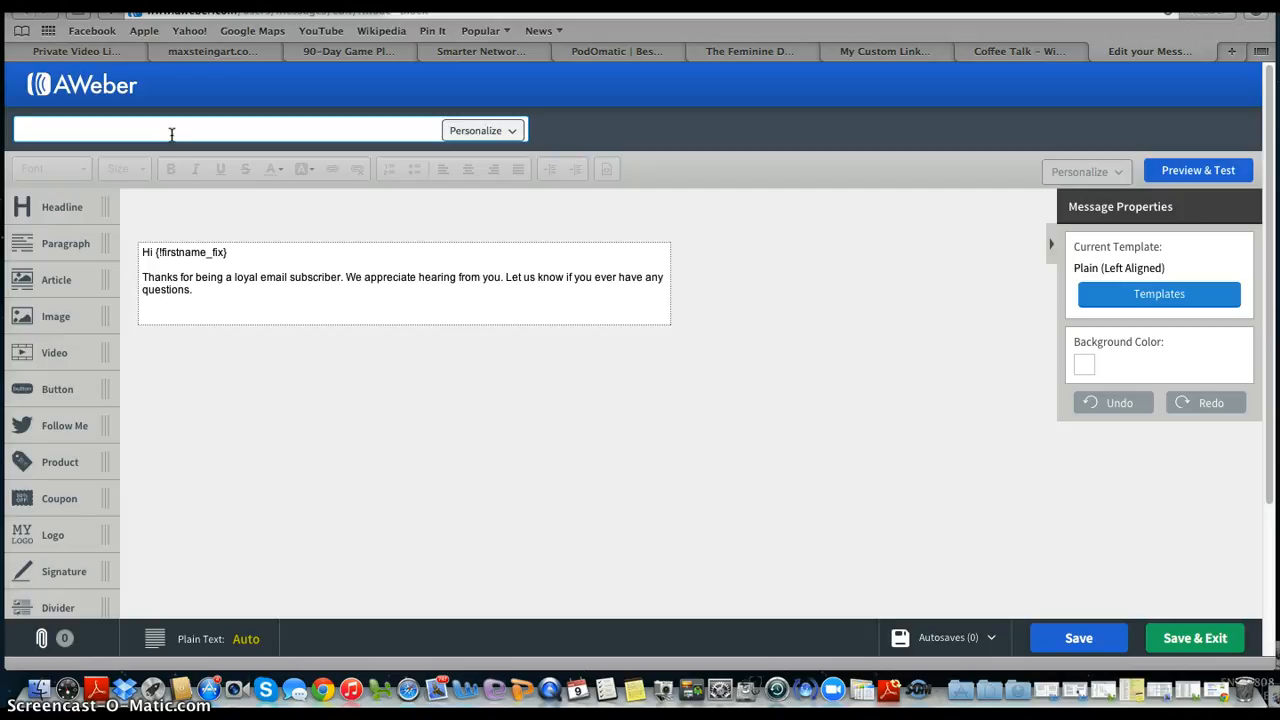
{"action": "type", "text": "Are You Coming"}
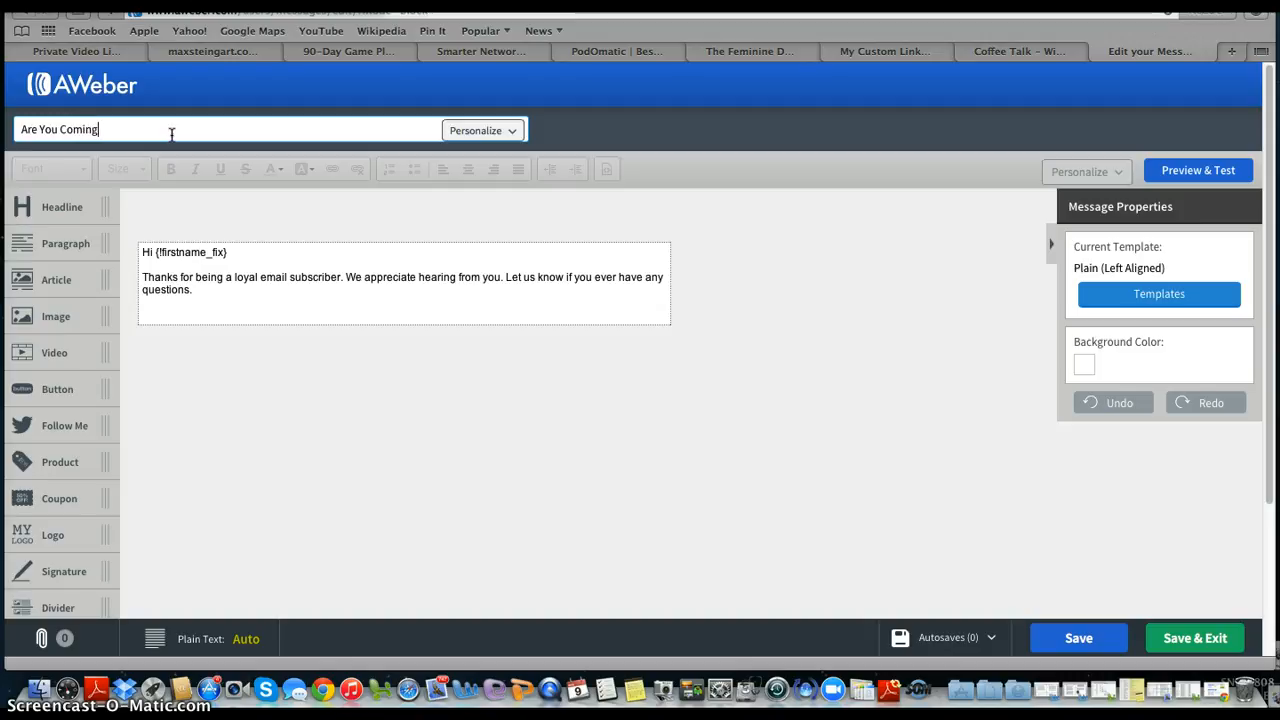
{"action": "type", "text": "?  Today at 11"}
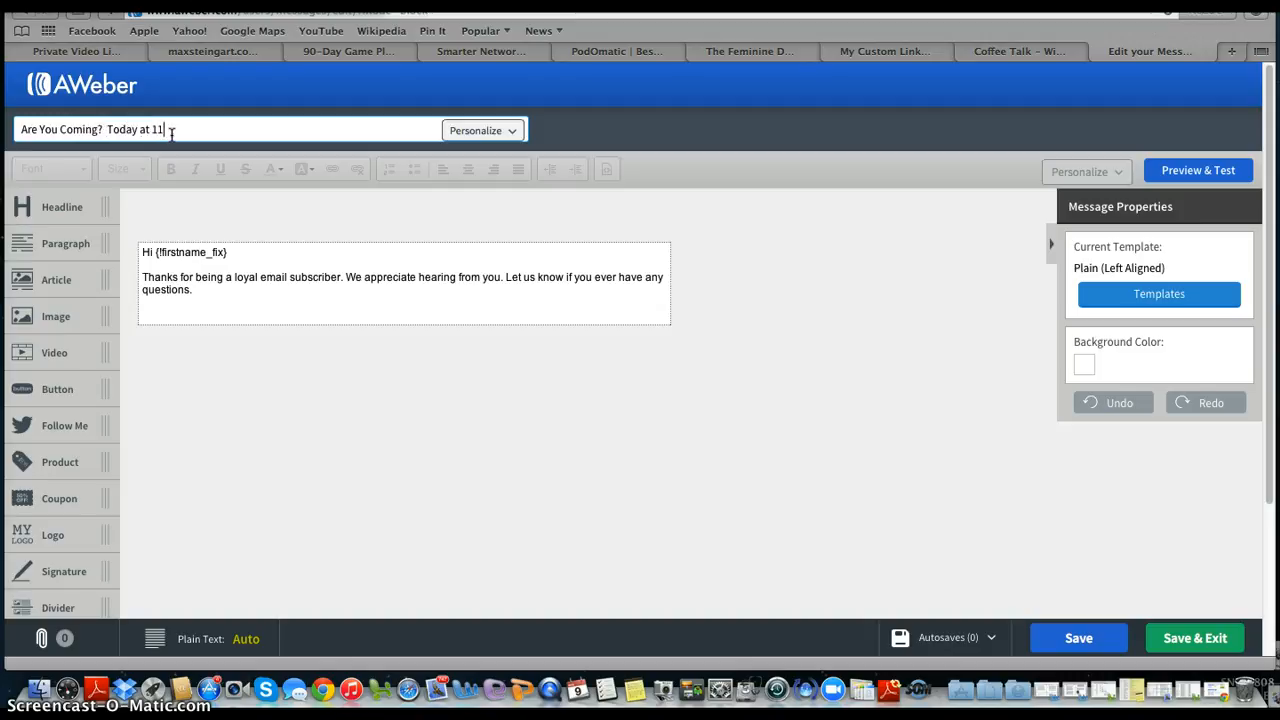
{"action": "type", "text": ":30 AM EST.....Cawfee Tawk"}
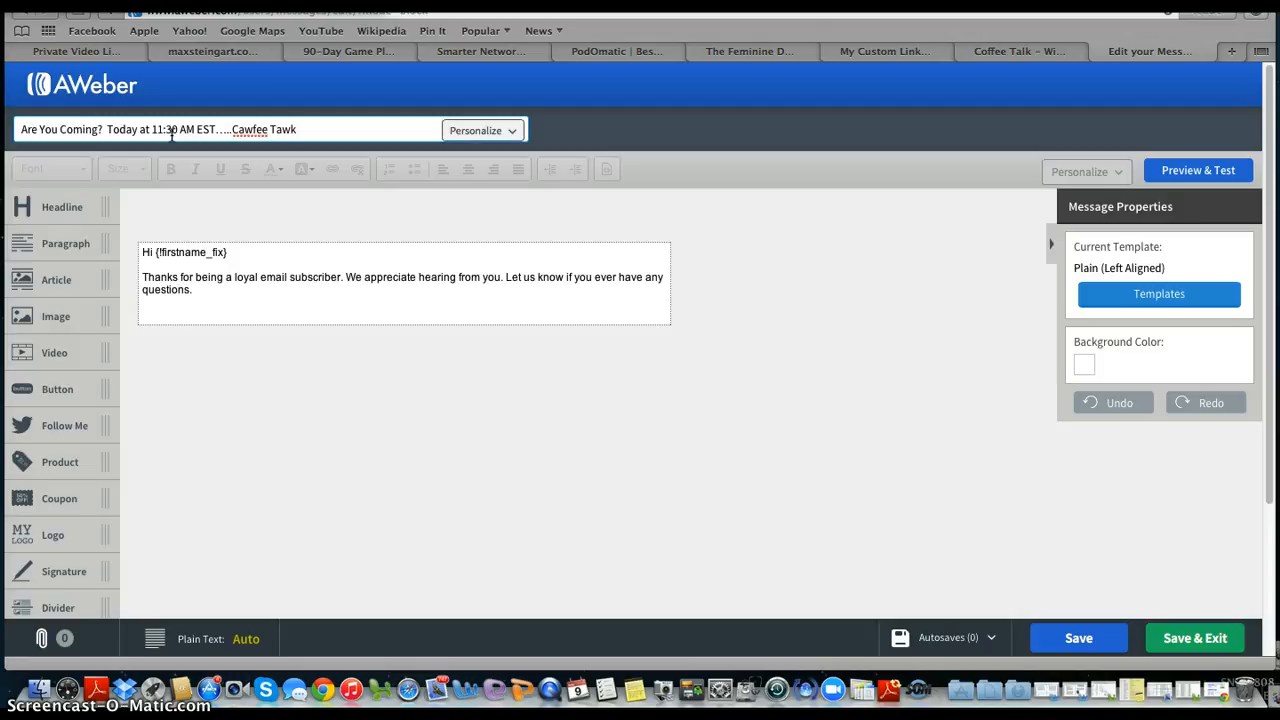
{"action": "left_click", "coordinate": [92, 184]}
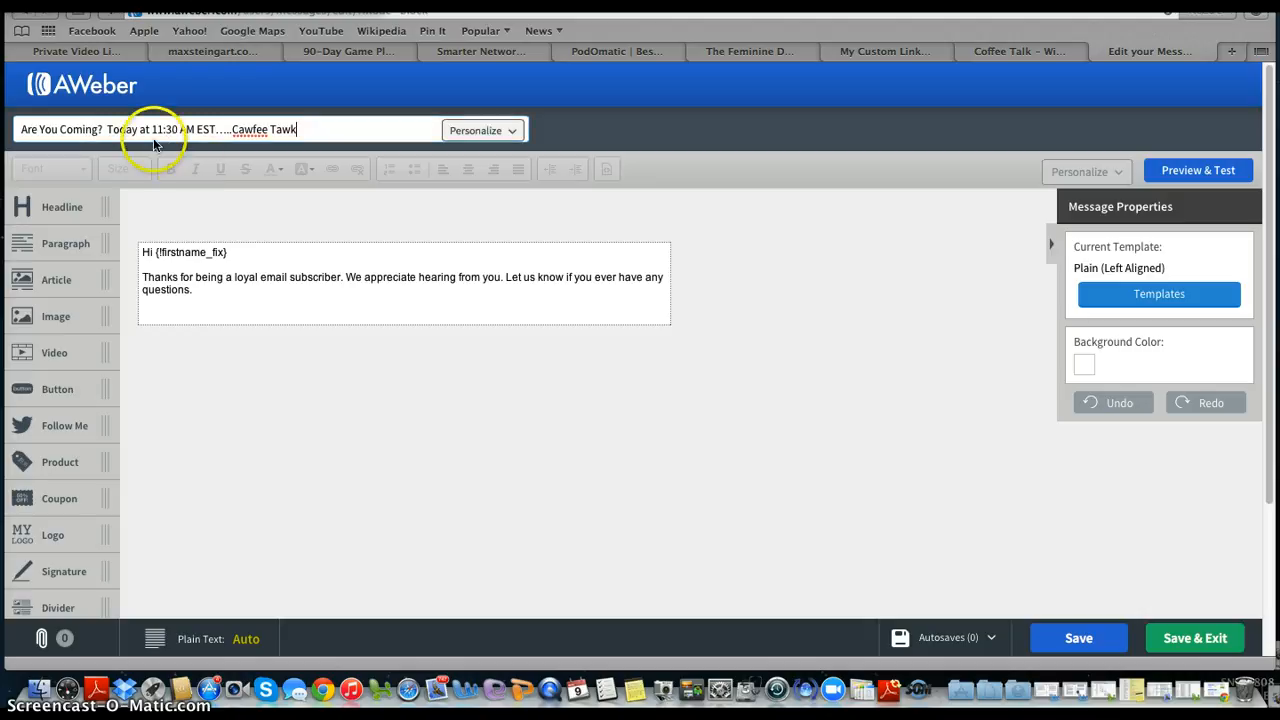
{"action": "left_click", "coordinate": [100, 132]}
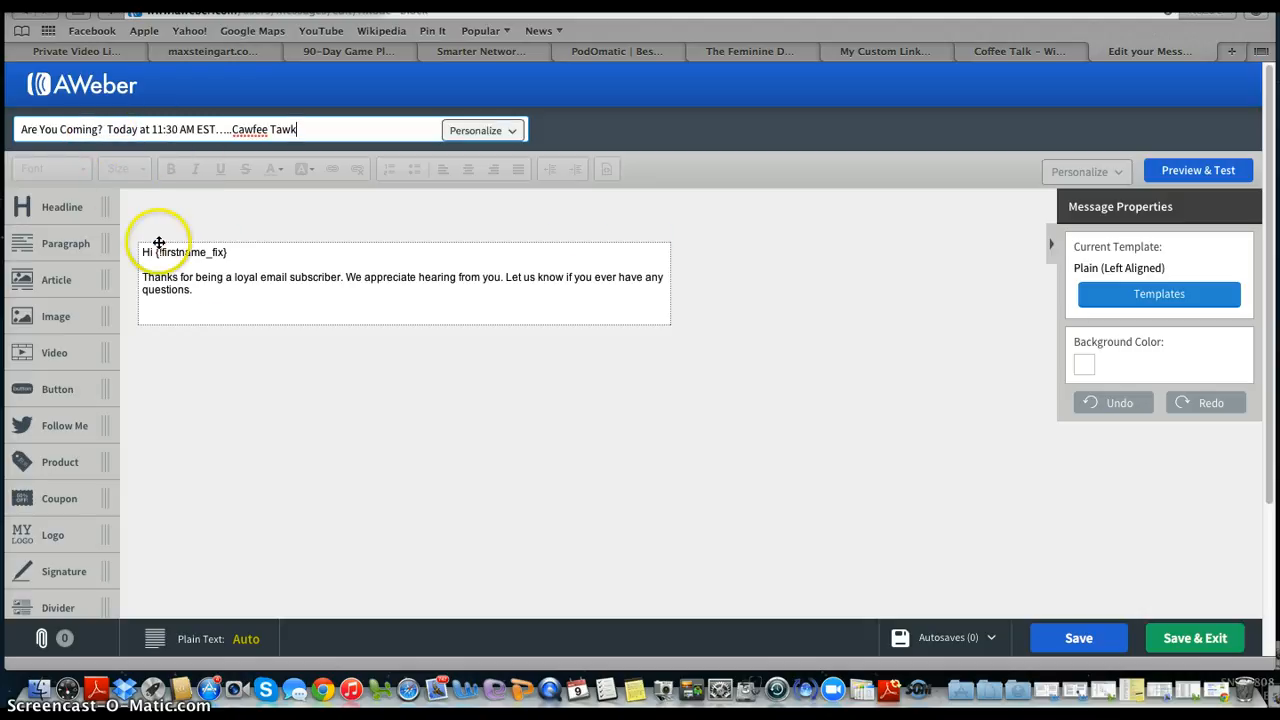
Replace the default body text with the Cawfee Tawk post's text and link copied from The Feminine Dream Maker Facebook page.
{"action": "left_click_drag", "start_coordinate": [206, 297], "coordinate": [140, 249]}
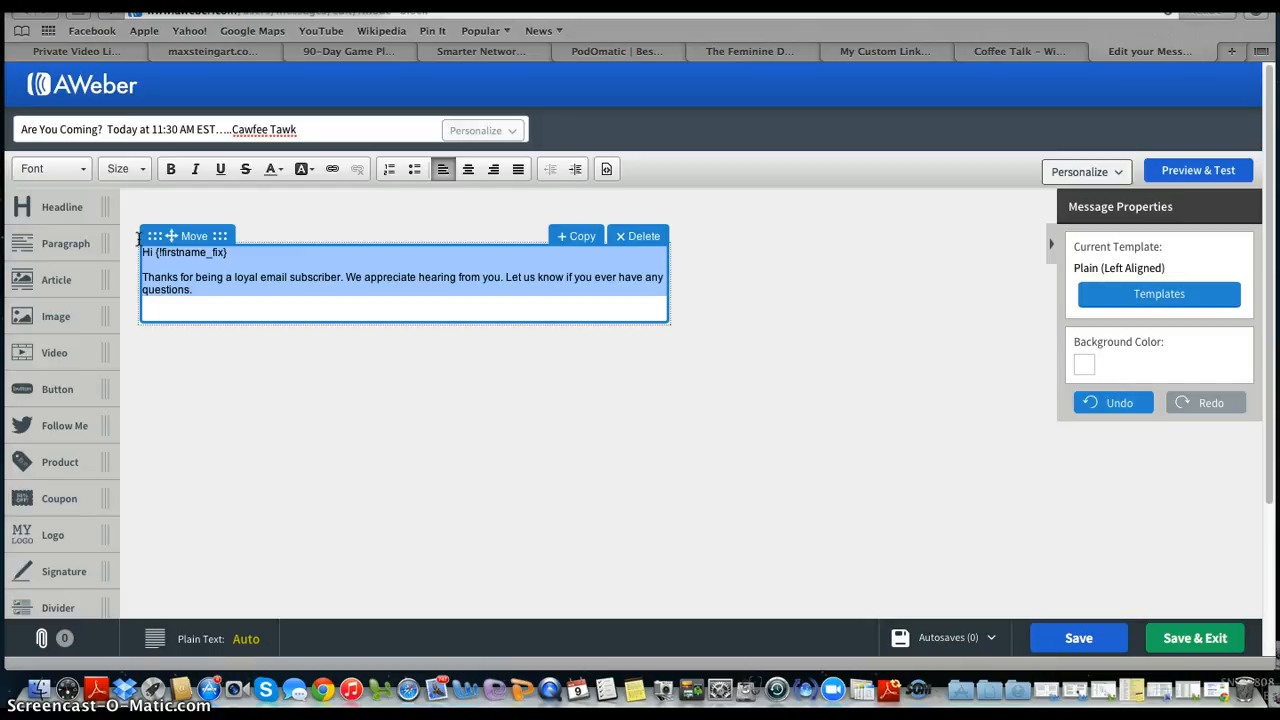
{"action": "key", "text": "BackSpace"}
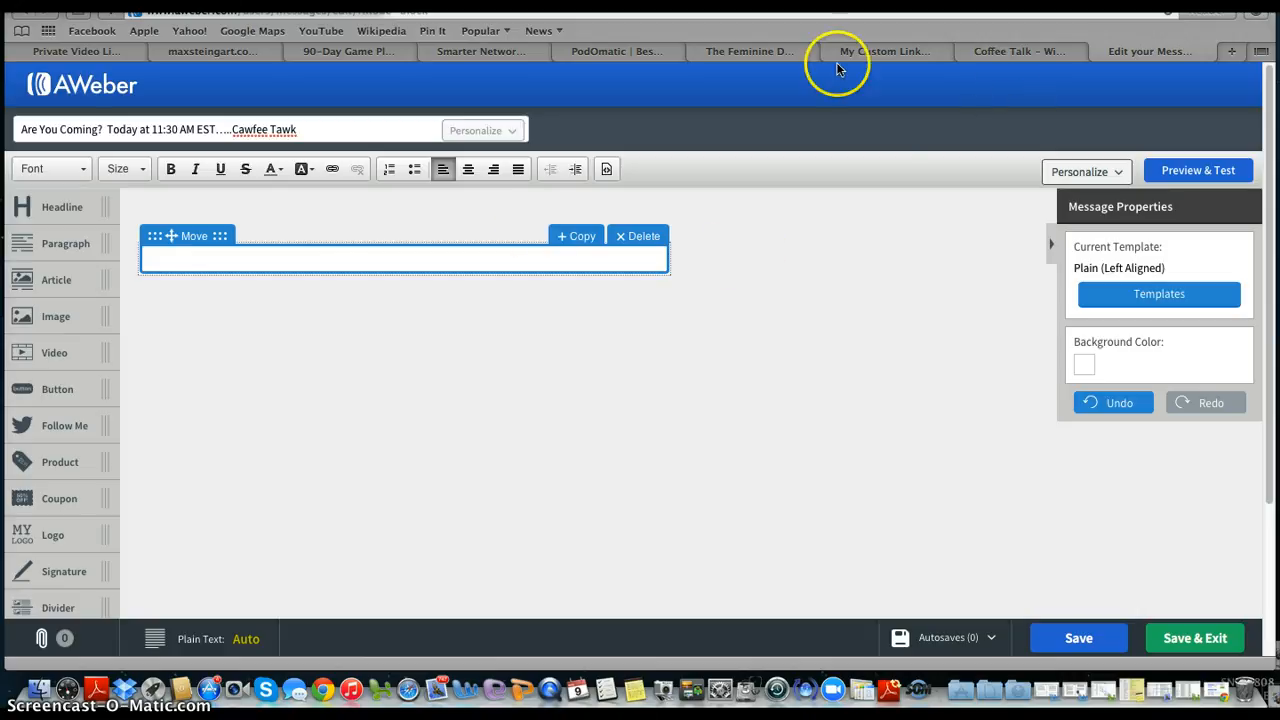
{"action": "left_click", "coordinate": [782, 49]}
{"action": "scroll", "coordinate": [720, 181], "scroll_direction": "down", "scroll_amount": 5}
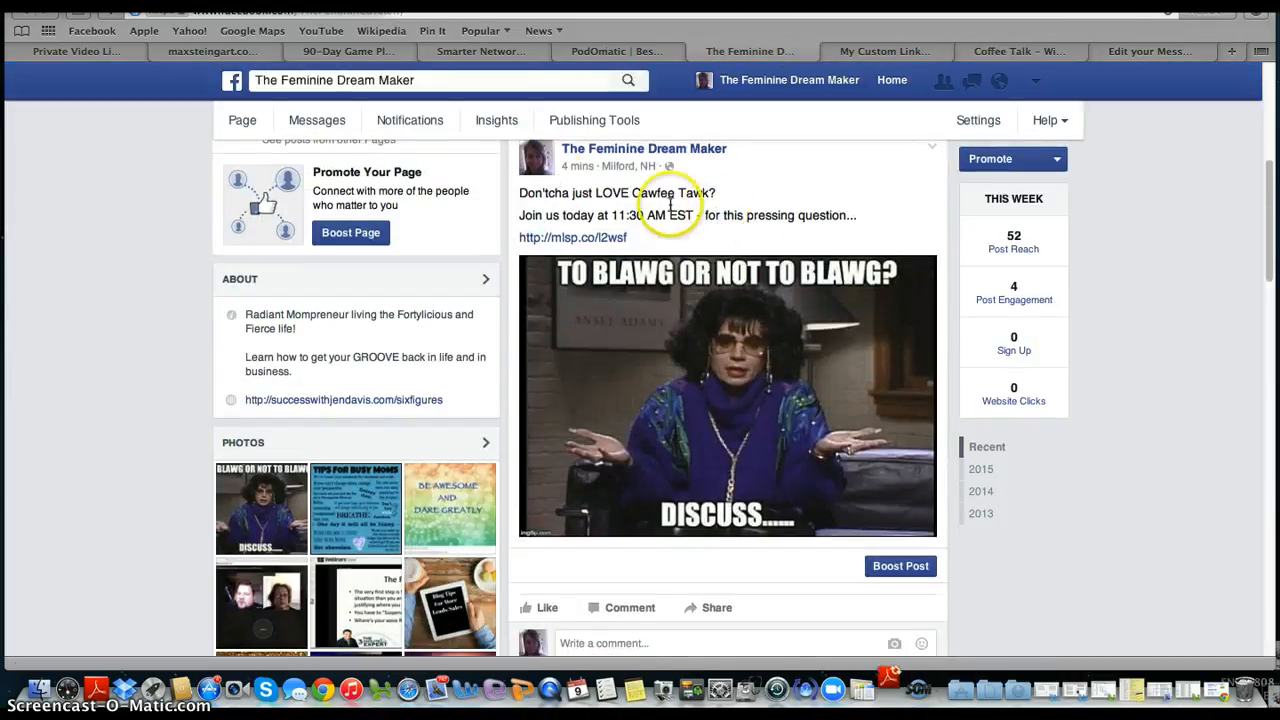
{"action": "left_click_drag", "start_coordinate": [519, 195], "coordinate": [633, 237]}
{"action": "key", "text": "super+c"}
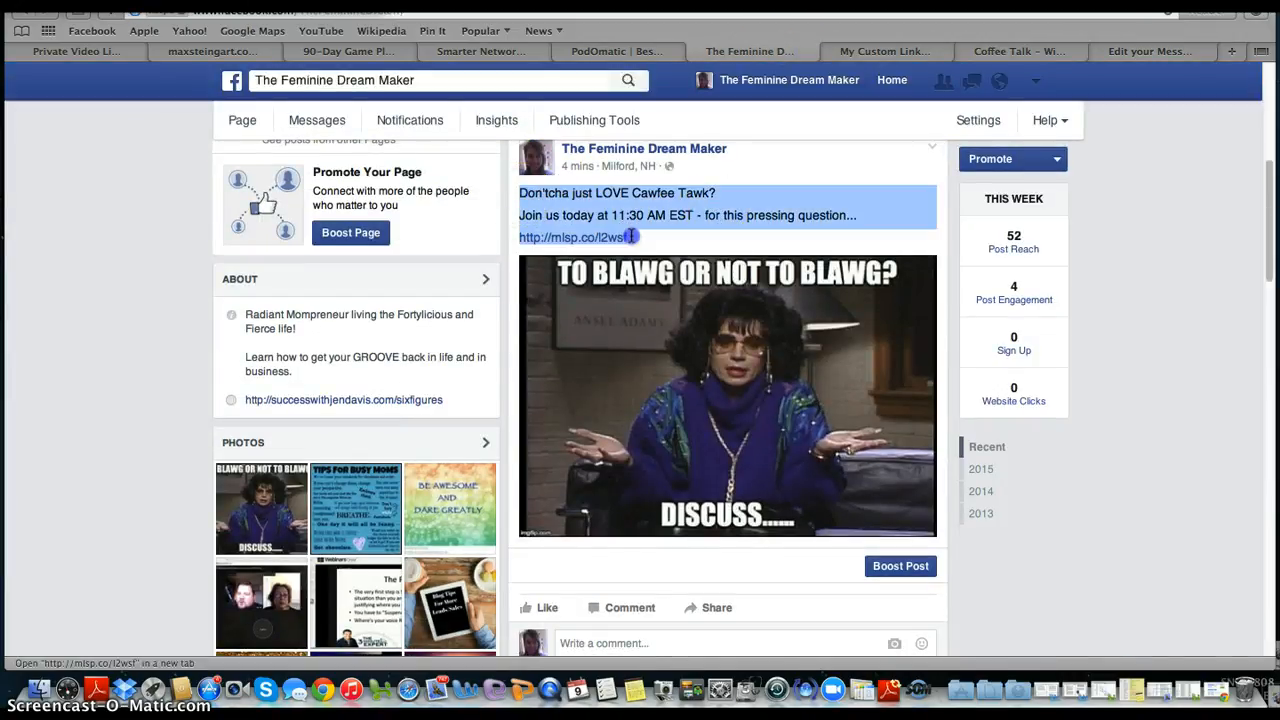
{"action": "left_click", "coordinate": [1143, 47]}
{"action": "key", "text": "super+v"}
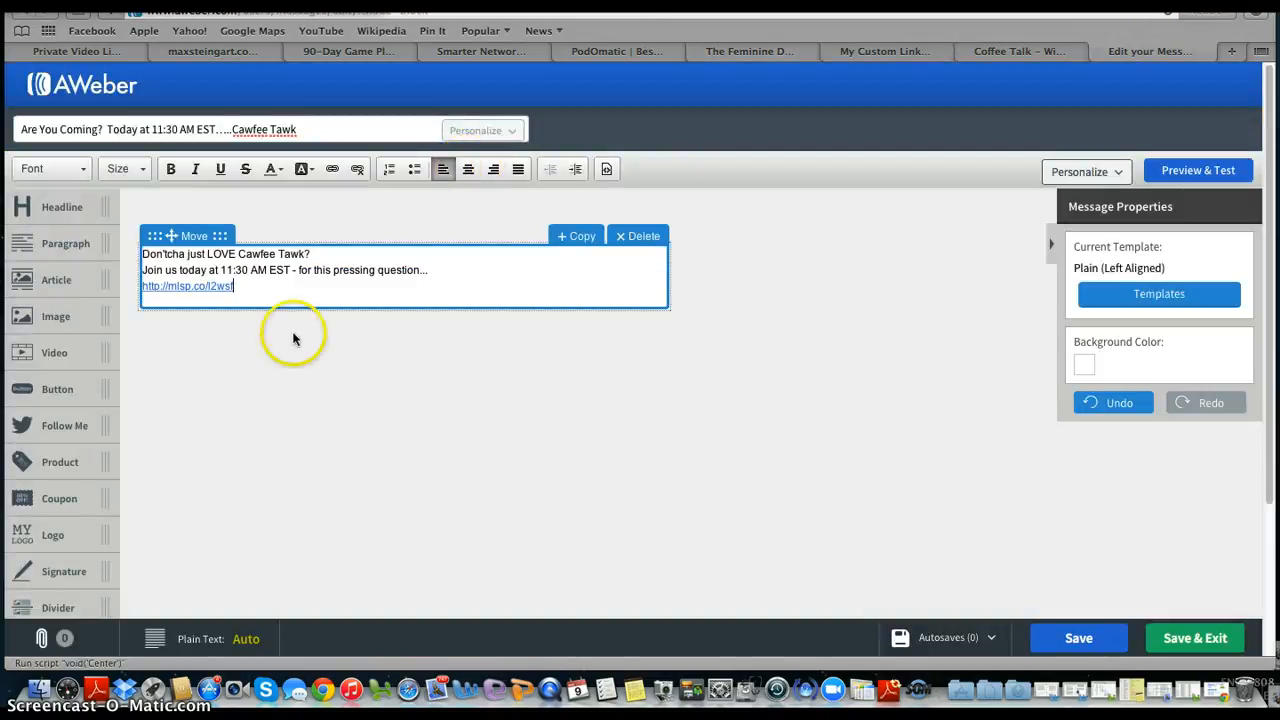
Add the greeting "Hey," above the pasted text, with blank lines separating them.
{"action": "left_click", "coordinate": [143, 256]}
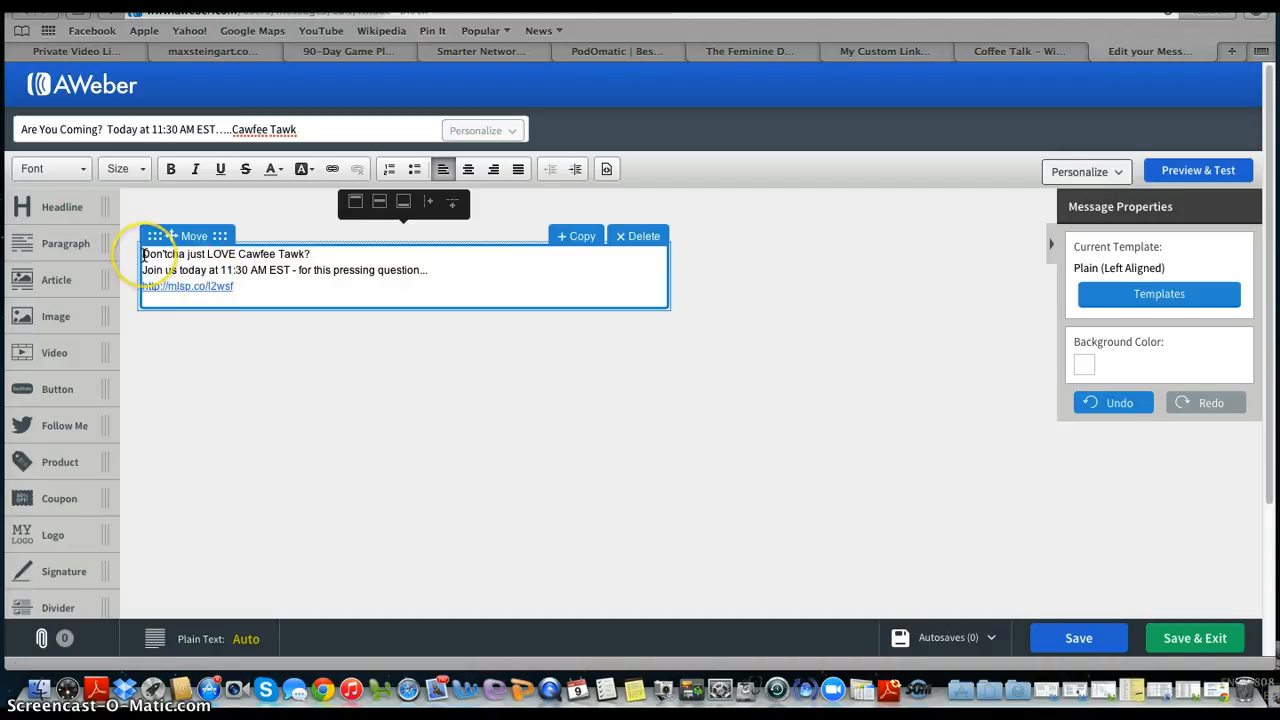
{"action": "key", "text": "Return"}
{"action": "key", "text": "Return"}
{"action": "key", "text": "Return"}
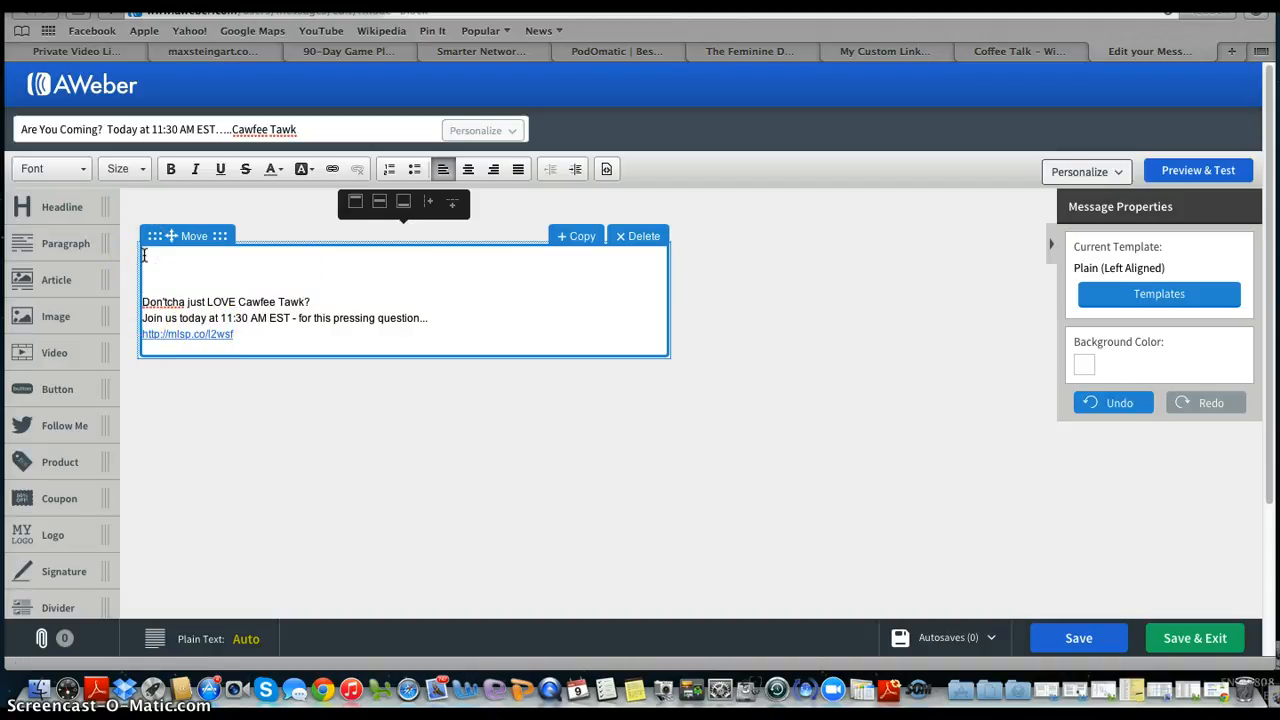
{"action": "type", "text": "Hey,"}
{"action": "key", "text": "Return"}
{"action": "key", "text": "Return"}
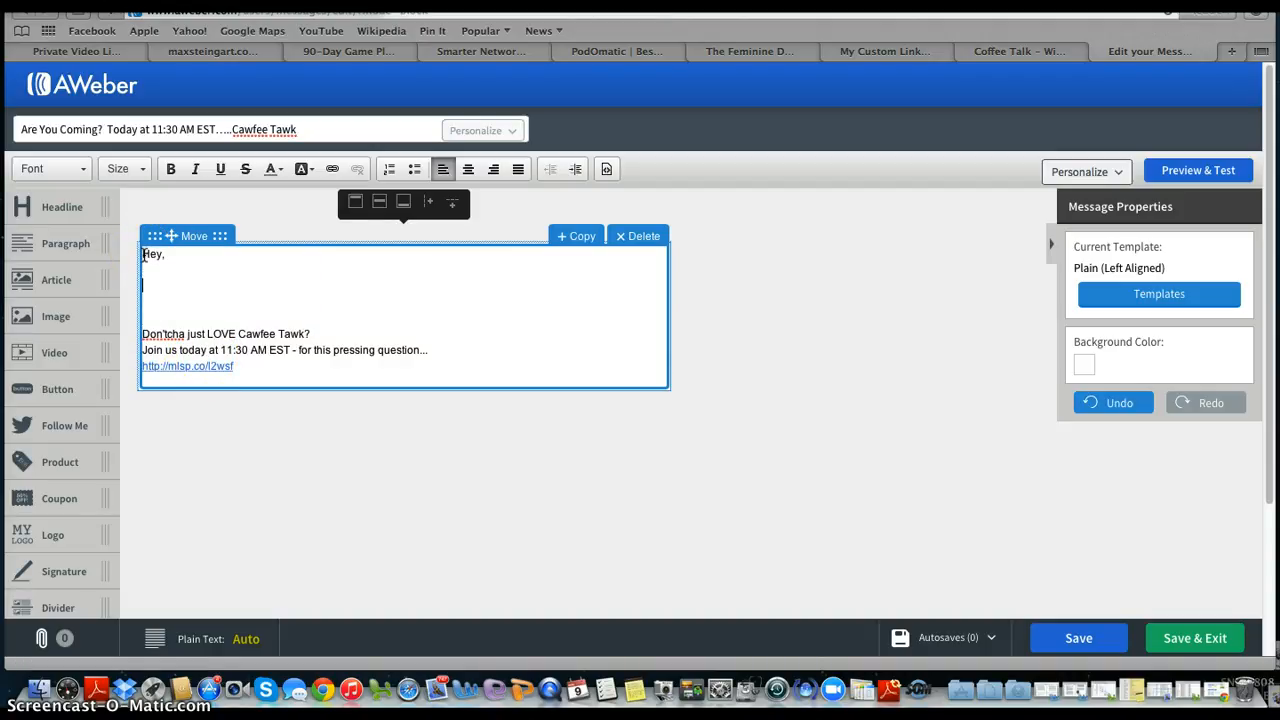
{"action": "type", "text": "Are you"}
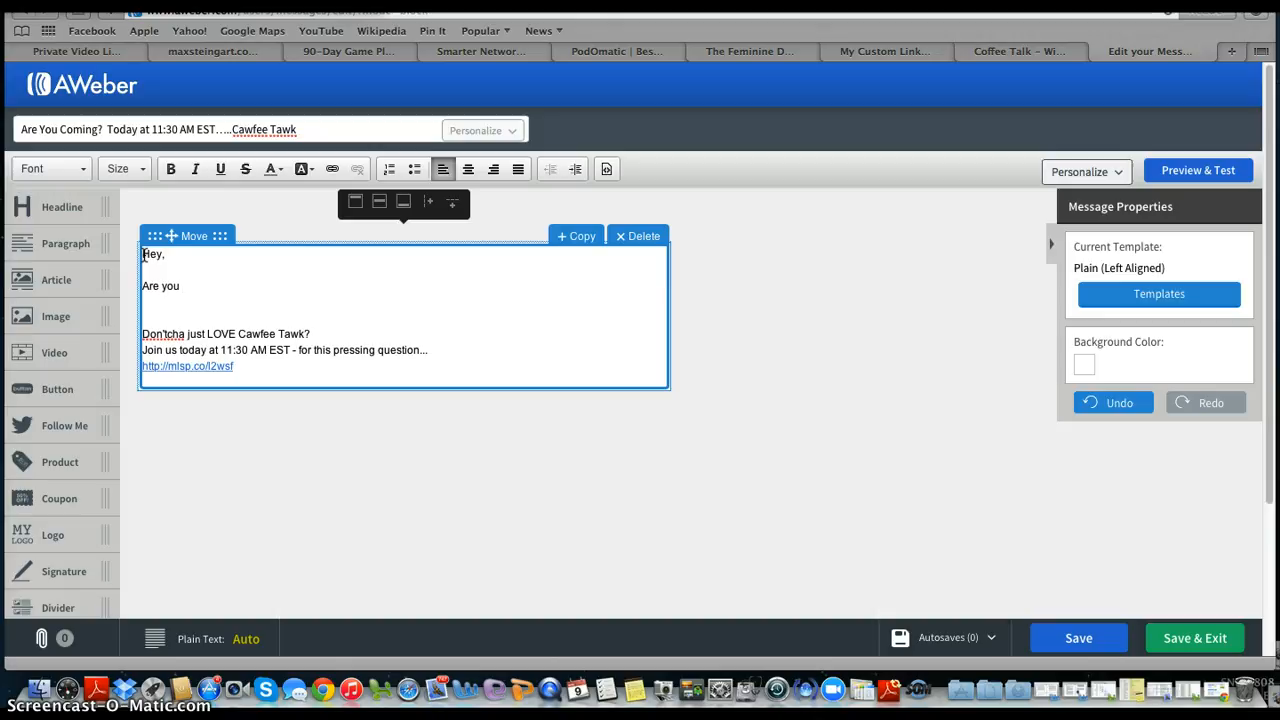
{"action": "key", "text": "BackSpace"}
{"action": "key", "text": "BackSpace"}
{"action": "key", "text": "BackSpace"}
{"action": "key", "text": "BackSpace"}
{"action": "key", "text": "BackSpace"}
{"action": "key", "text": "BackSpace"}
{"action": "key", "text": "BackSpace"}
{"action": "key", "text": "BackSpace"}
Write the opening line "I want to make sure you know about this...." below the greeting, followed by a blank line.
{"action": "type", "text": "I wante"}
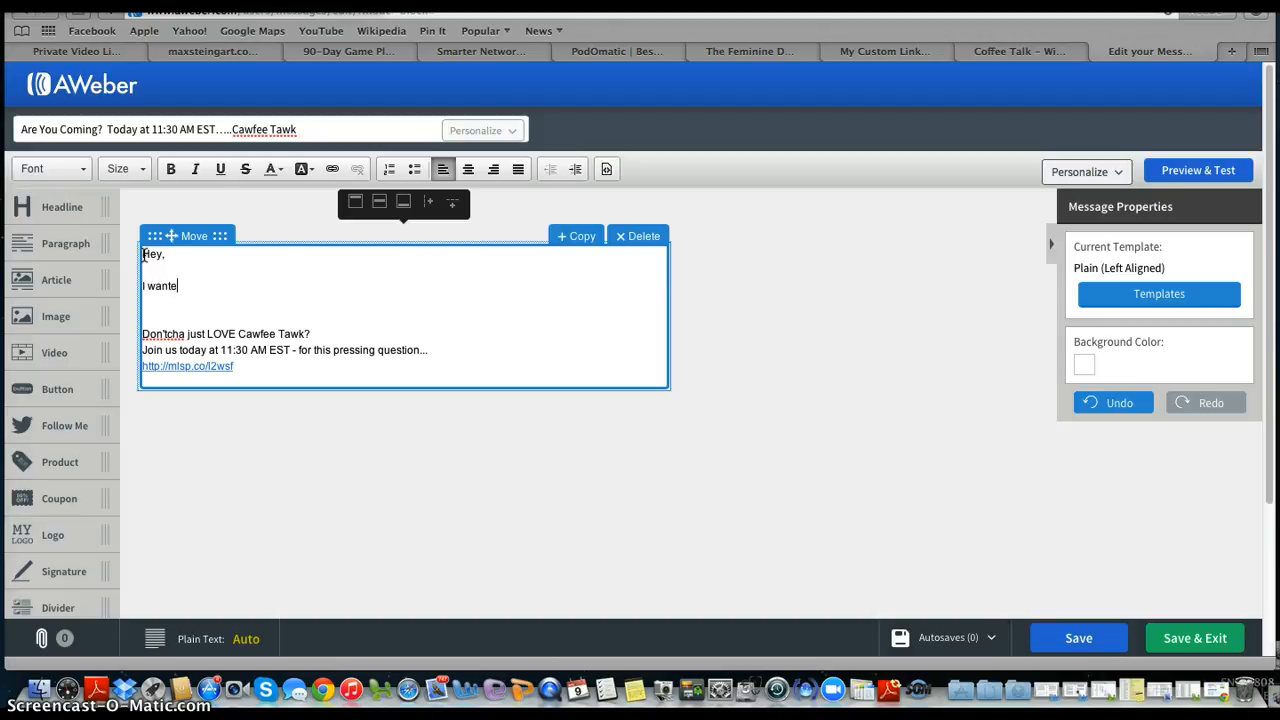
{"action": "key", "text": "BackSpace"}
{"action": "type", "text": "to make sure you know about this"}
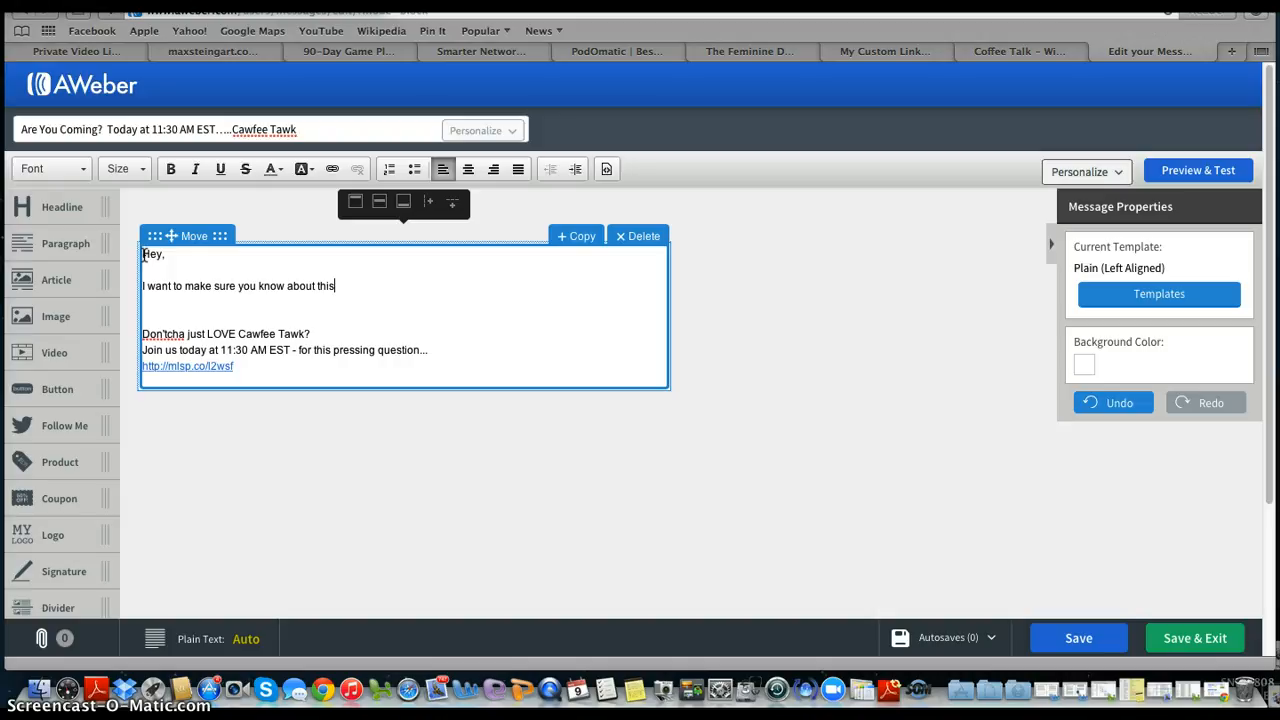
{"action": "type", "text": "...."}
{"action": "key", "text": "Return"}
{"action": "key", "text": "Return"}
{"action": "type", "text": "me"}
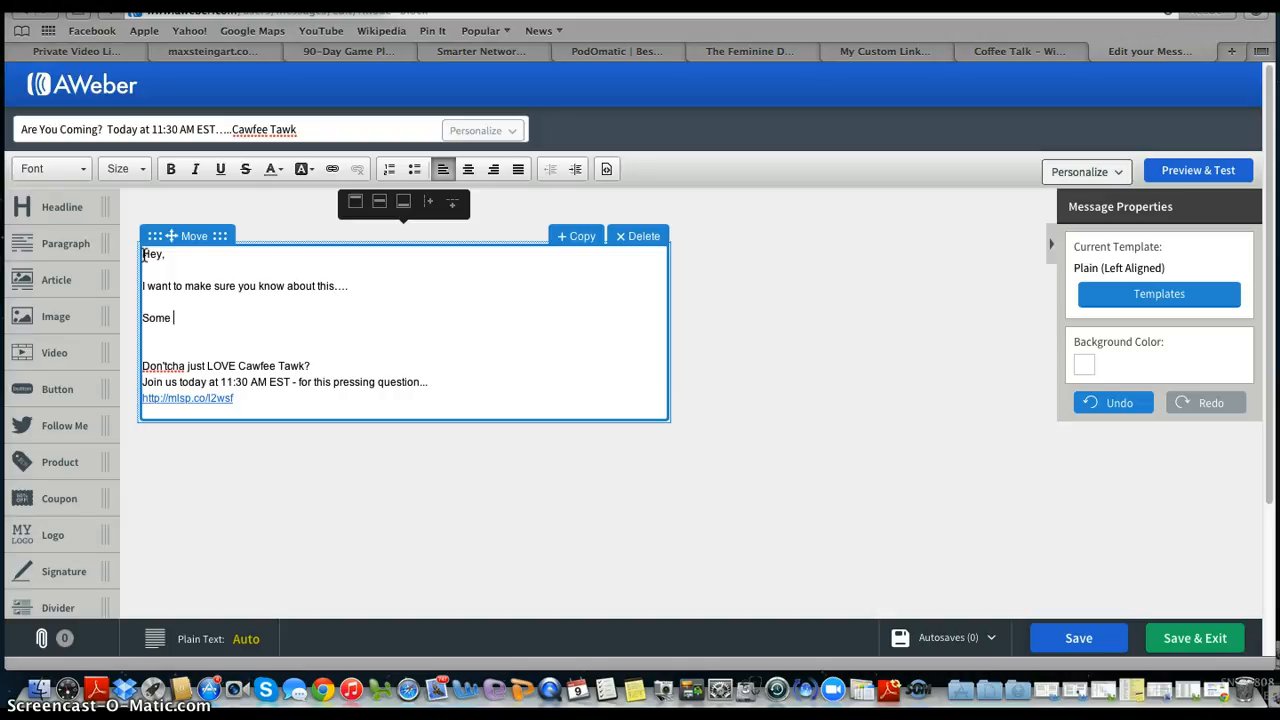
{"action": "key", "text": "BackSpace"}
{"action": "key", "text": "BackSpace"}
{"action": "key", "text": "BackSpace"}
{"action": "key", "text": "BackSpace"}
Start the next paragraph with "This morning we are getting a bunch of cool peeps together to" and break the line.
{"action": "type", "text": "This m"}
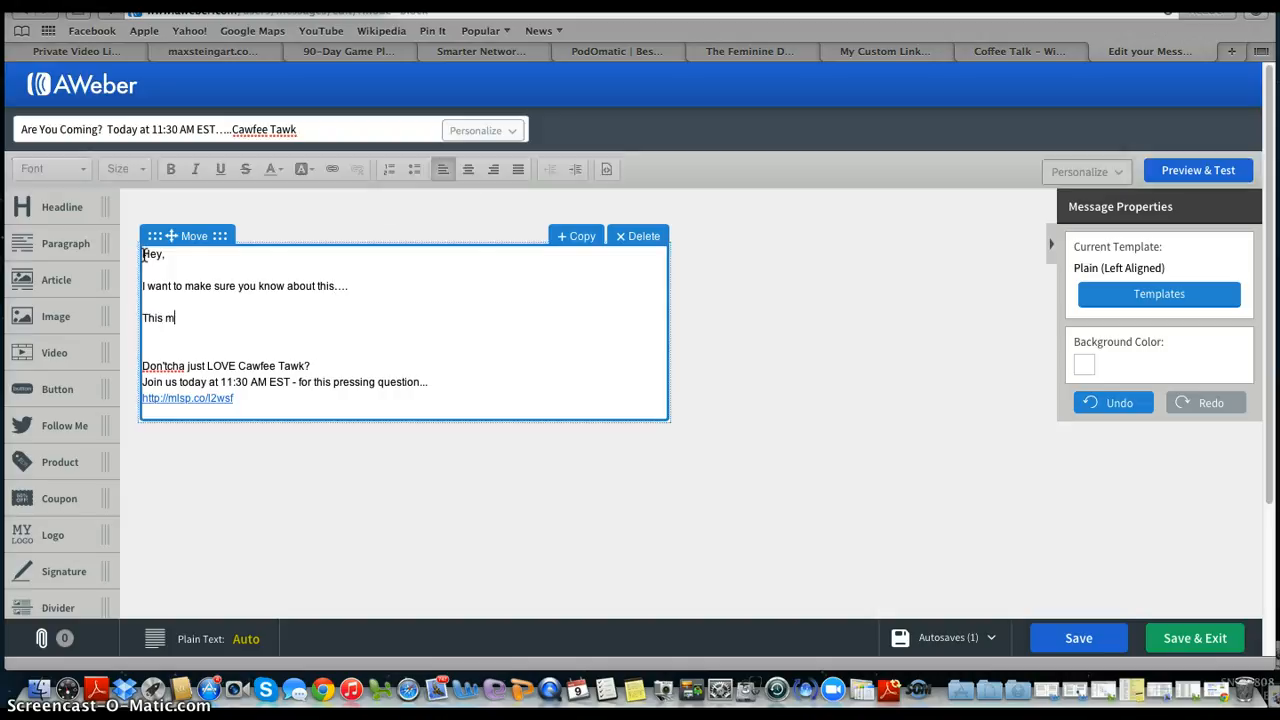
{"action": "type", "text": "orning we are getting a bunch of"}
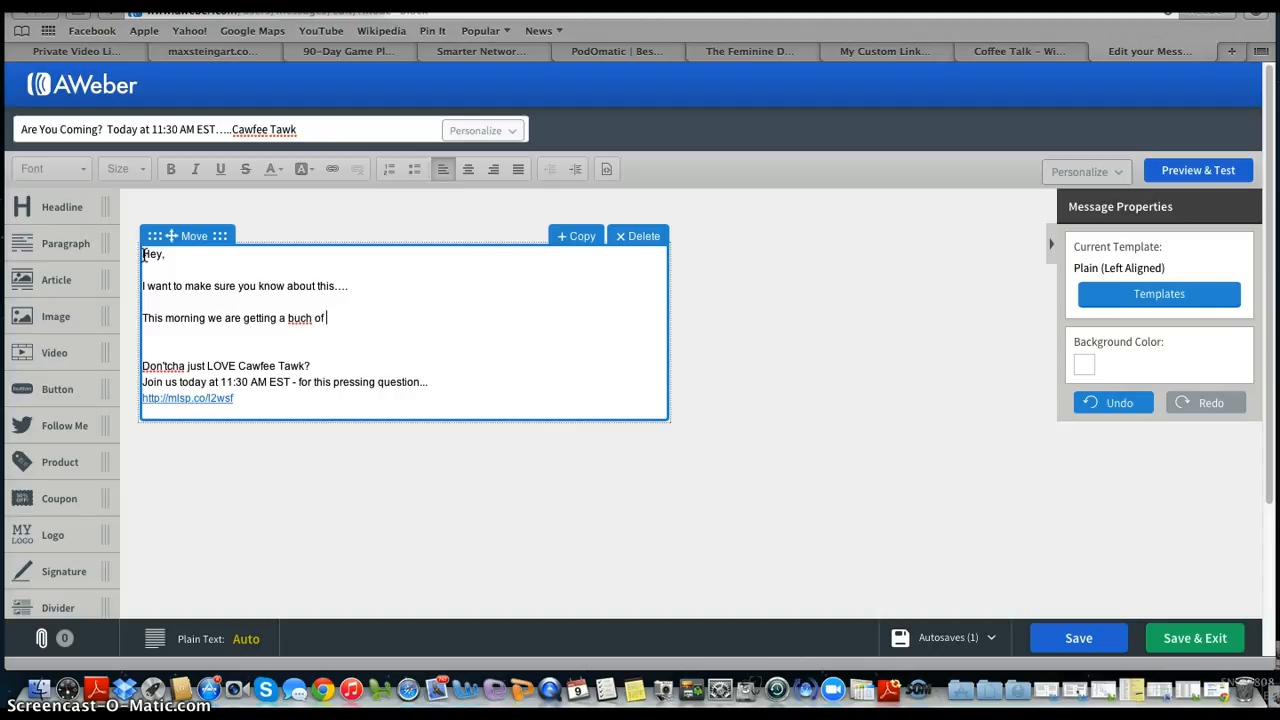
{"action": "key", "text": "BackSpace"}
{"action": "key", "text": "BackSpace"}
{"action": "key", "text": "BackSpace"}
{"action": "key", "text": "BackSpace"}
{"action": "key", "text": "BackSpace"}
{"action": "type", "text": "nch of cool peeps together to"}
{"action": "key", "text": "Return"}
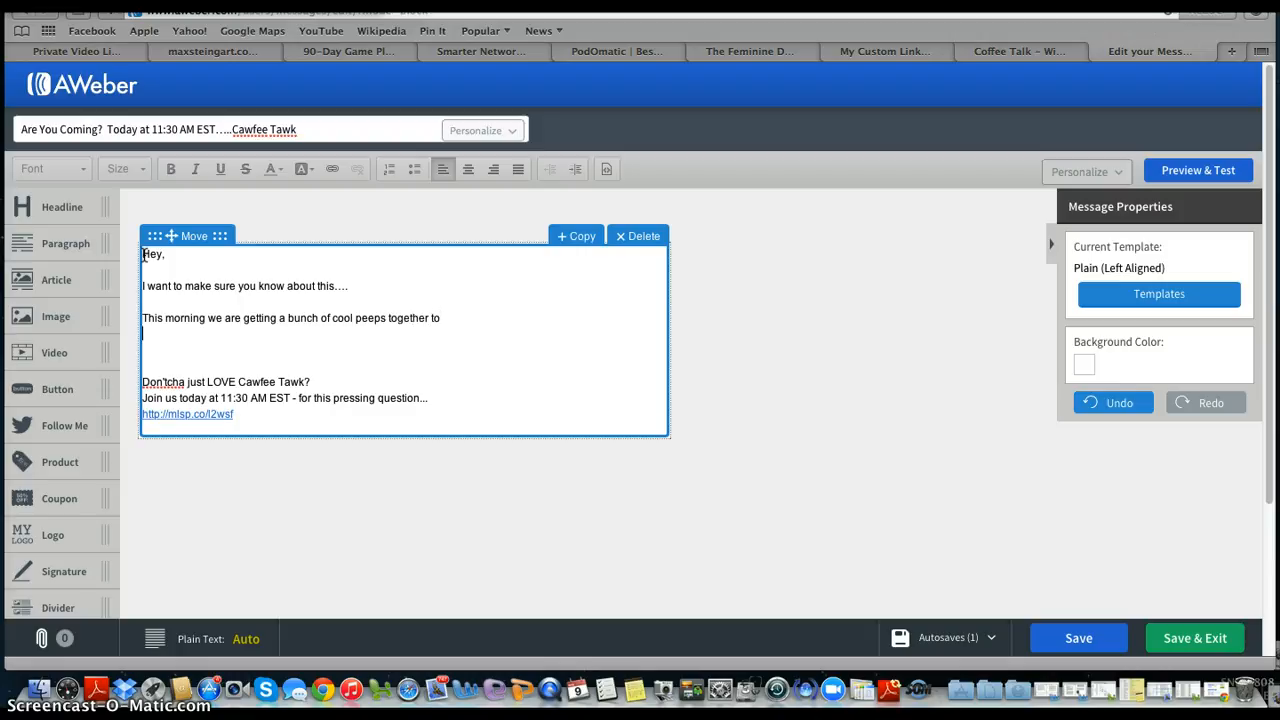
Continue the paragraph on its second line with "discuss the pressing question...".
{"action": "type", "text": "discuss the"}
{"action": "key", "text": "BackSpace"}
{"action": "key", "text": "BackSpace"}
{"action": "key", "text": "BackSpace"}
{"action": "key", "text": "BackSpace"}
{"action": "type", "text": "the pressing quetion"}
{"action": "key", "text": "BackSpace"}
{"action": "key", "text": "BackSpace"}
{"action": "key", "text": "BackSpace"}
{"action": "key", "text": "BackSpace"}
{"action": "type", "text": "stion..."}
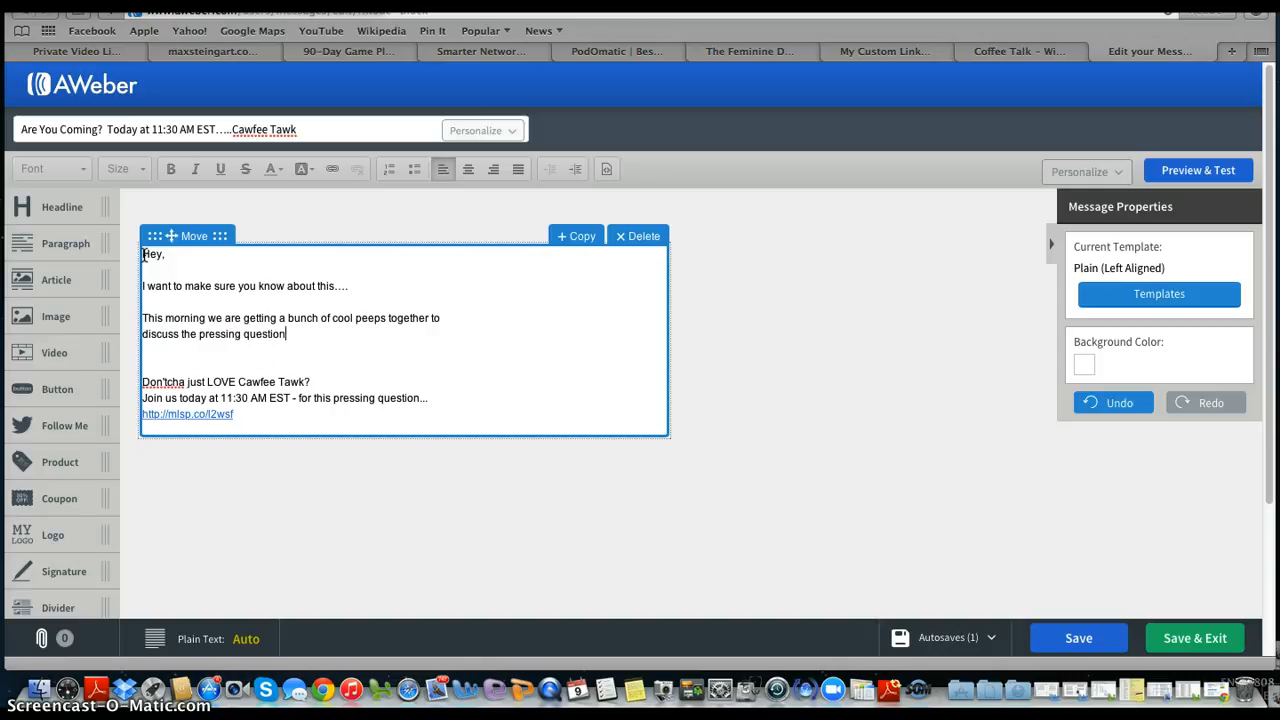
Add the line "TO BLOG OR NOT TO BLOG?" below the paragraph, after a blank line.
{"action": "key", "text": "Return"}
{"action": "key", "text": "Return"}
{"action": "type", "text": "TO BLOG "}
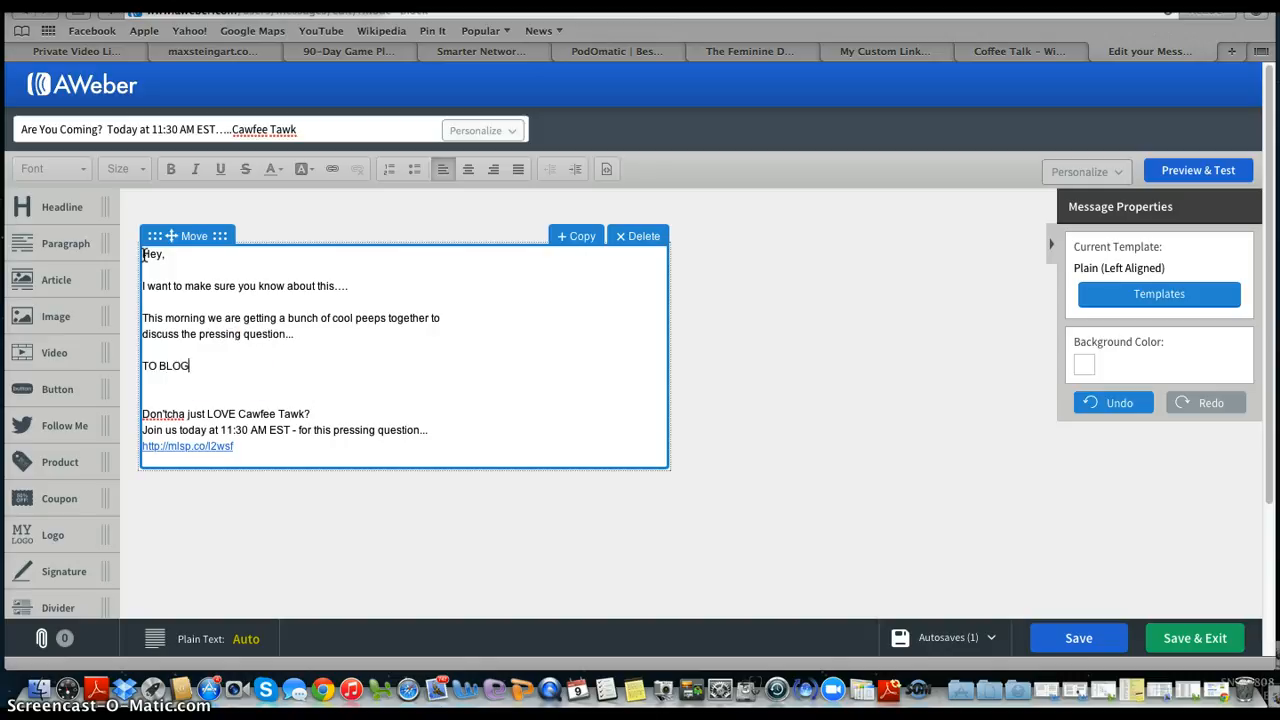
{"action": "type", "text": "OR NOT TO BLOG?"}
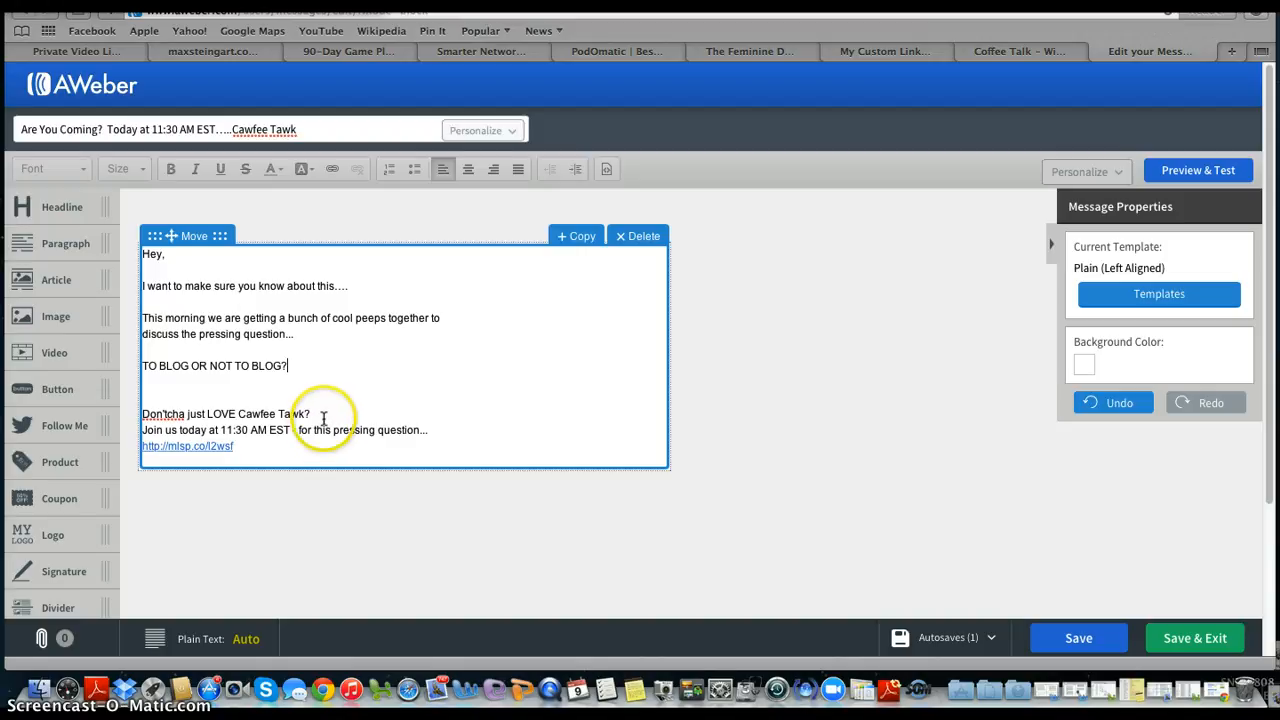
Delete the pasted "Don'tcha just LOVE Cawfee Tawk?" and "Join us today at 11:30 AM EST" lines, keeping the link.
{"action": "left_click_drag", "start_coordinate": [318, 416], "coordinate": [143, 404]}
{"action": "key", "text": "BackSpace"}
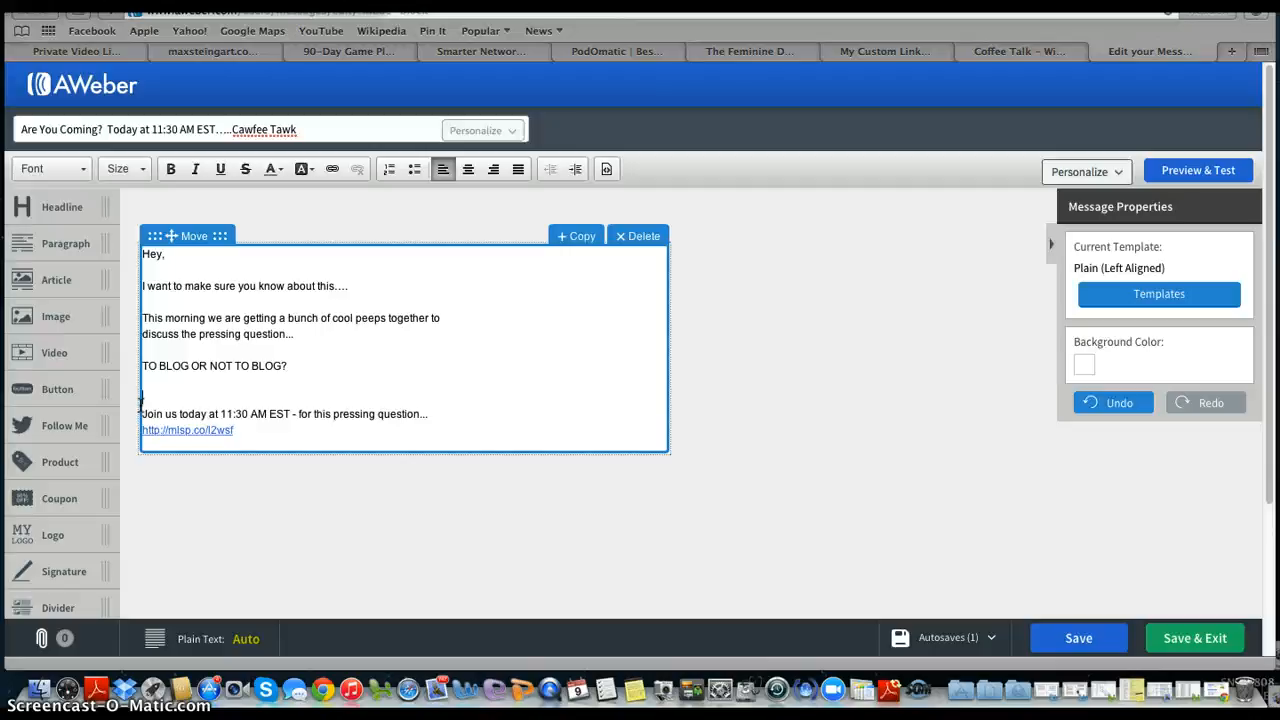
{"action": "left_click_drag", "start_coordinate": [443, 414], "coordinate": [137, 383]}
{"action": "key", "text": "BackSpace"}
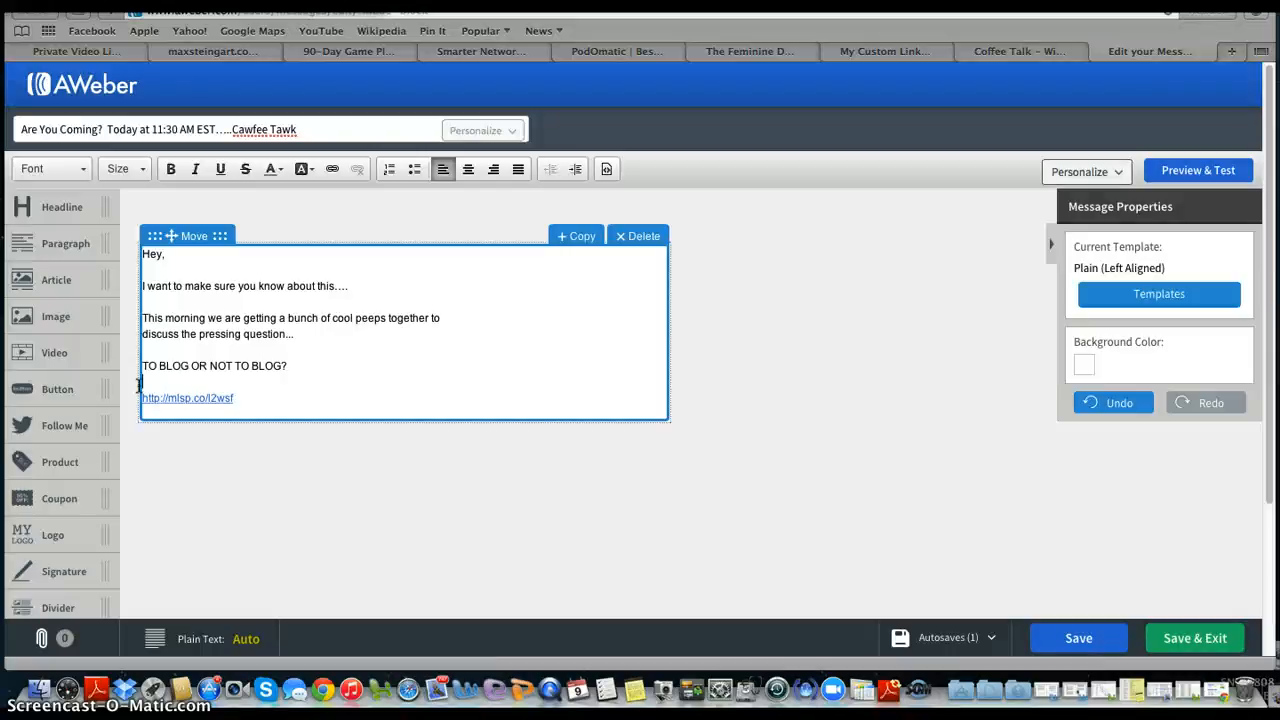
{"action": "key", "text": "Return"}
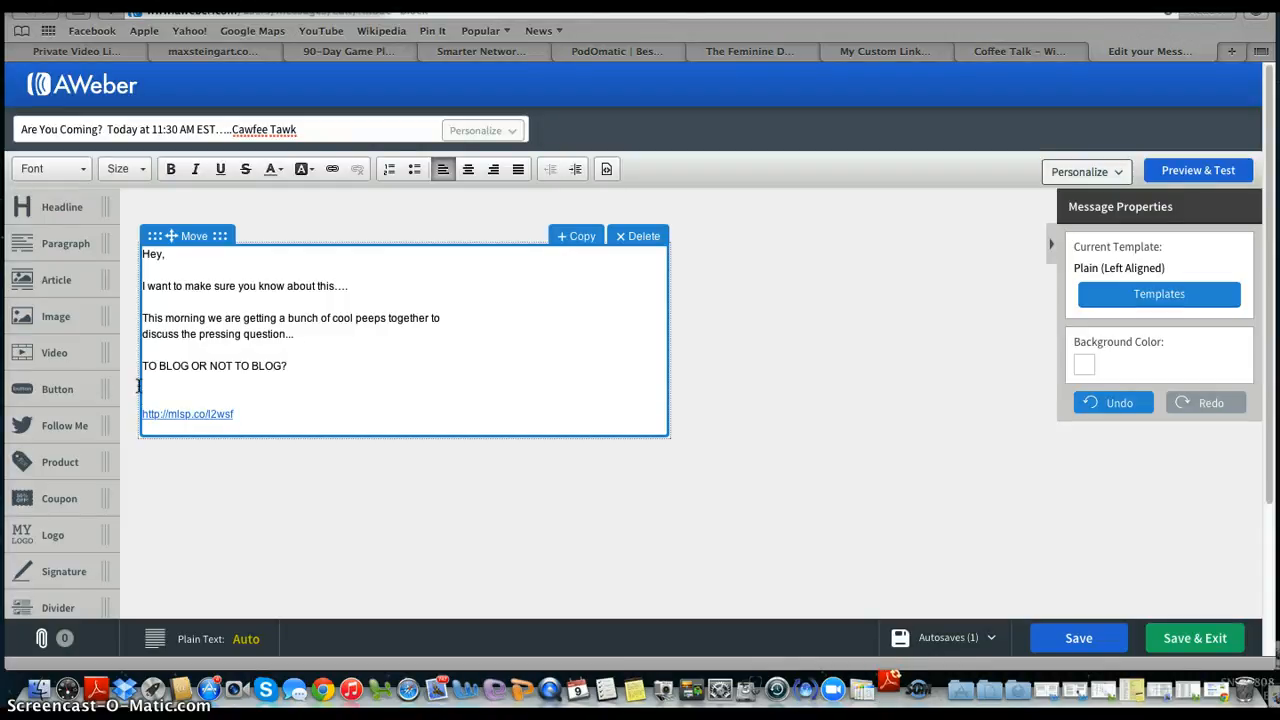
{"action": "left_click", "coordinate": [228, 428]}
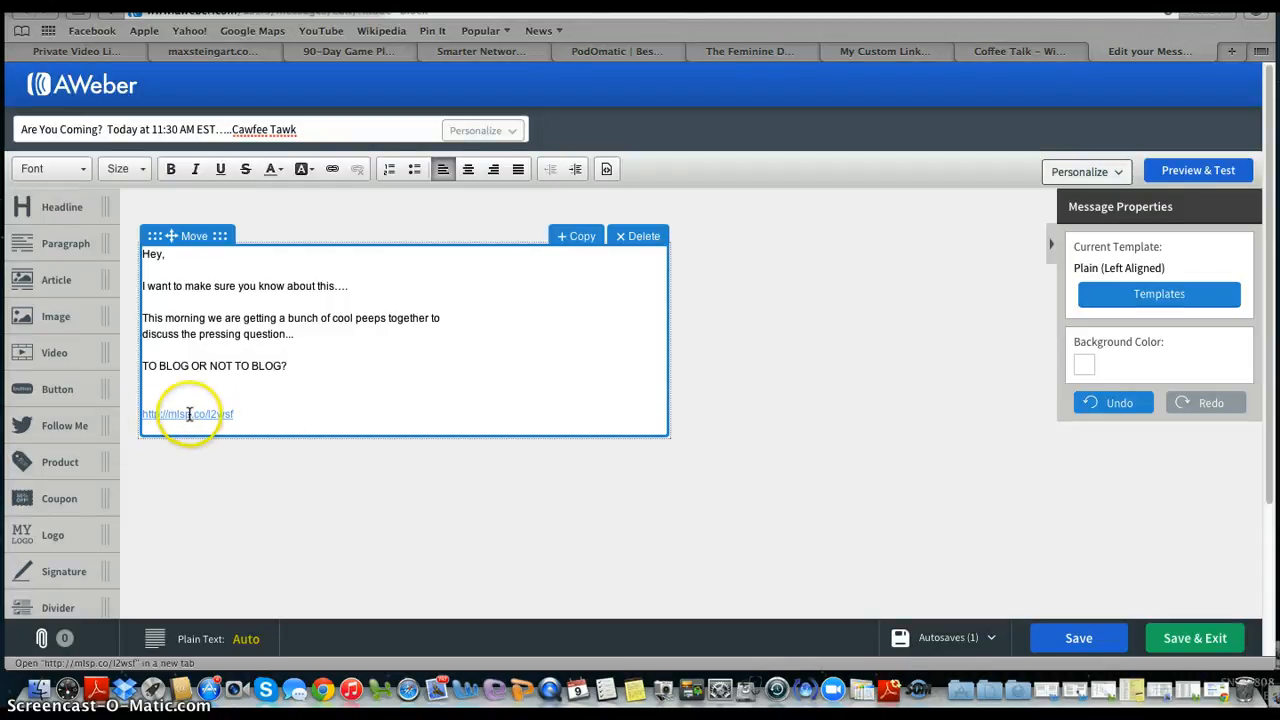
{"action": "left_click_drag", "start_coordinate": [240, 414], "coordinate": [141, 414]}
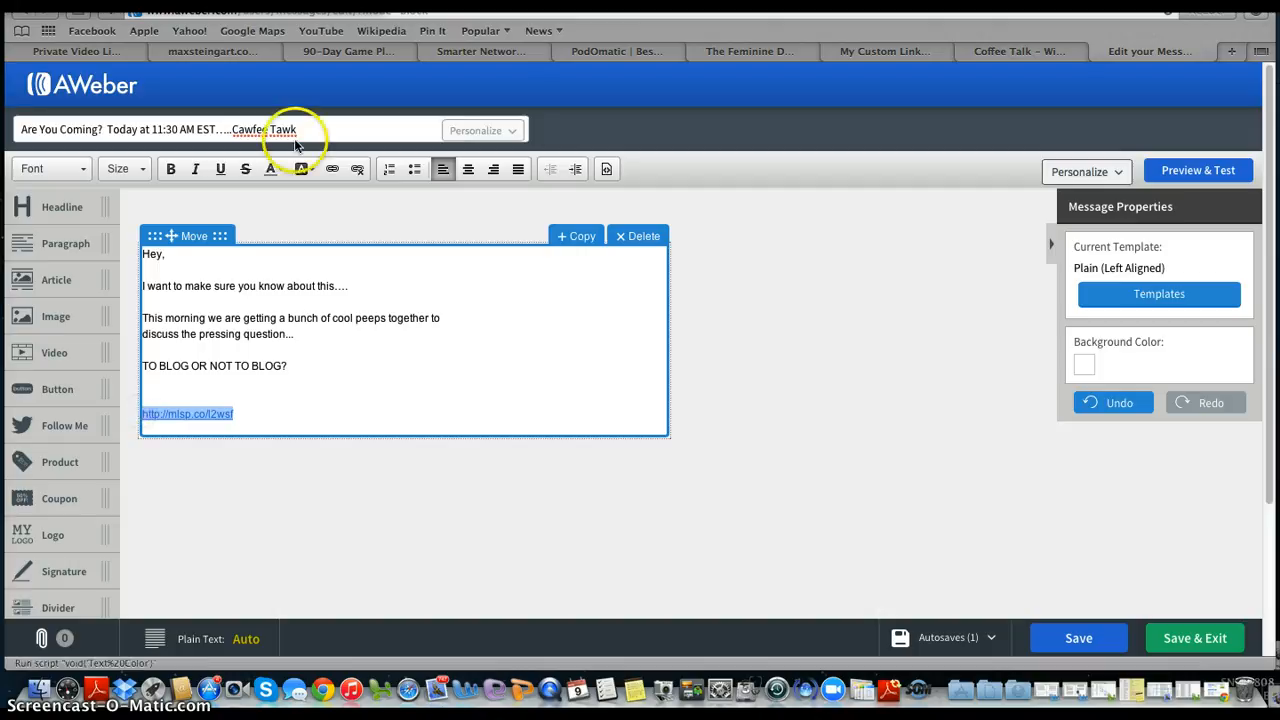
{"action": "left_click", "coordinate": [358, 172]}
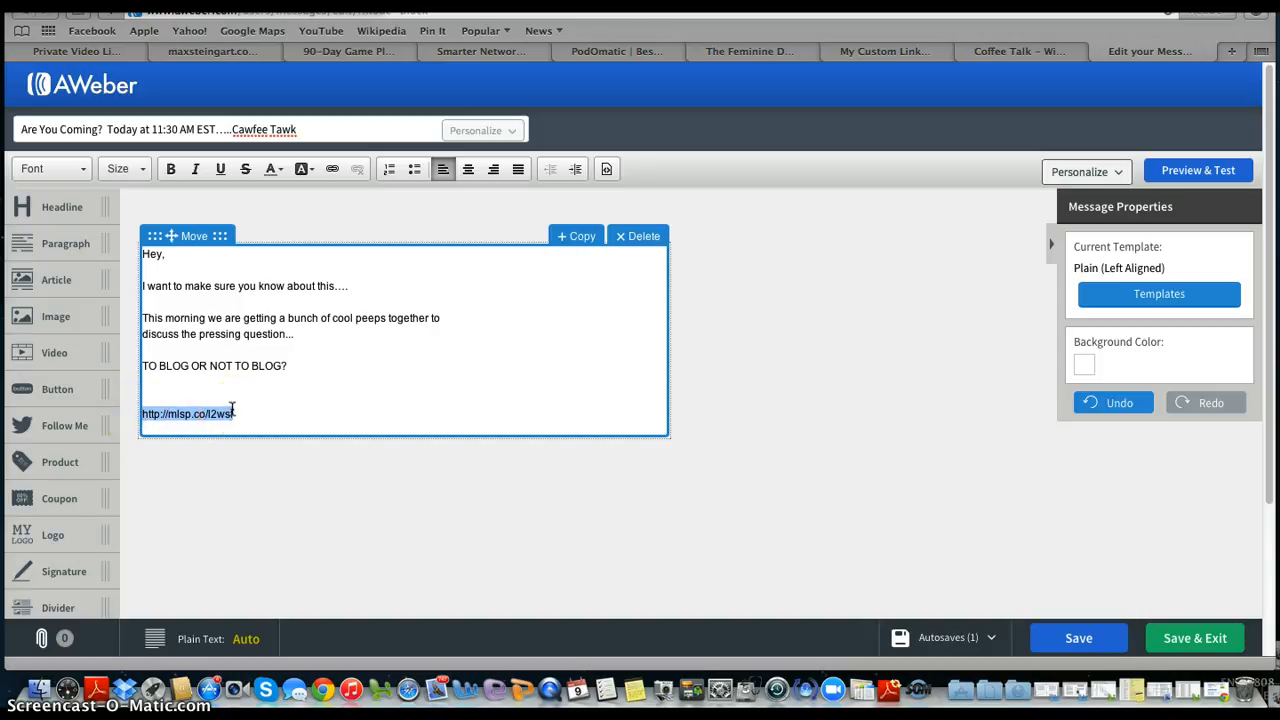
{"action": "left_click", "coordinate": [333, 171]}
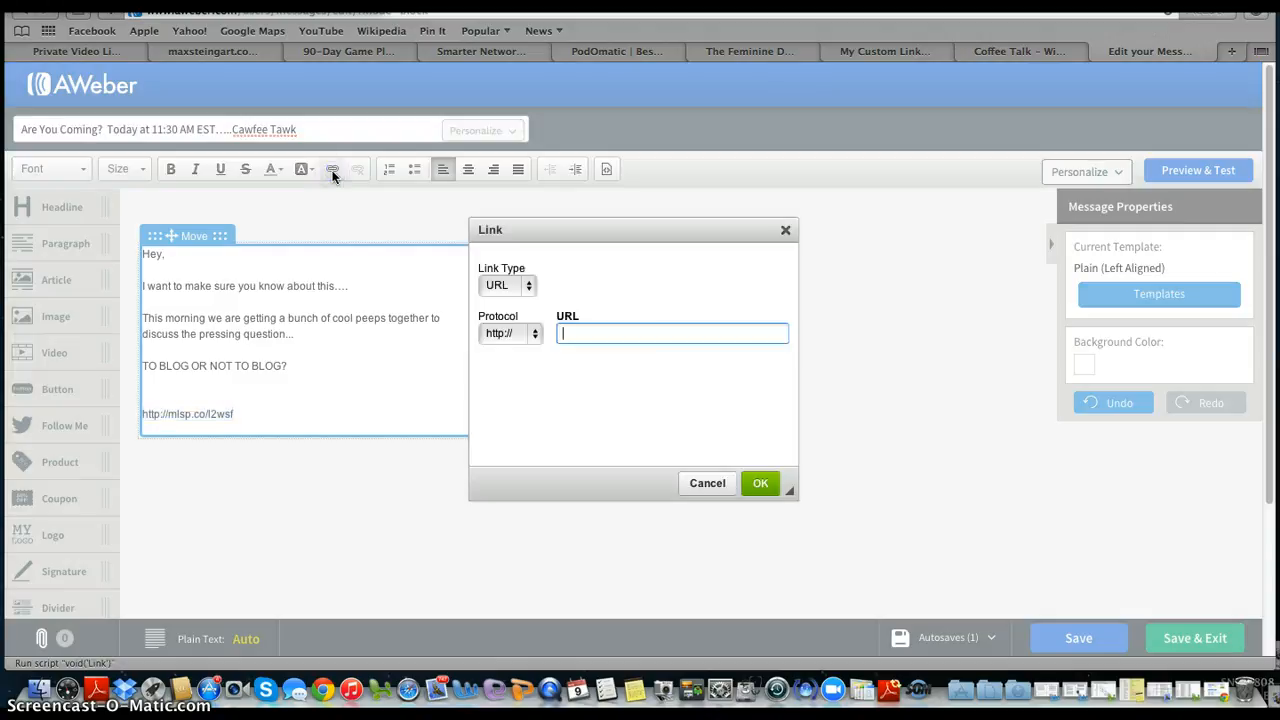
{"action": "left_click", "coordinate": [601, 389]}
{"action": "left_click", "coordinate": [614, 334]}
{"action": "key", "text": "super+v"}
{"action": "left_click", "coordinate": [757, 334]}
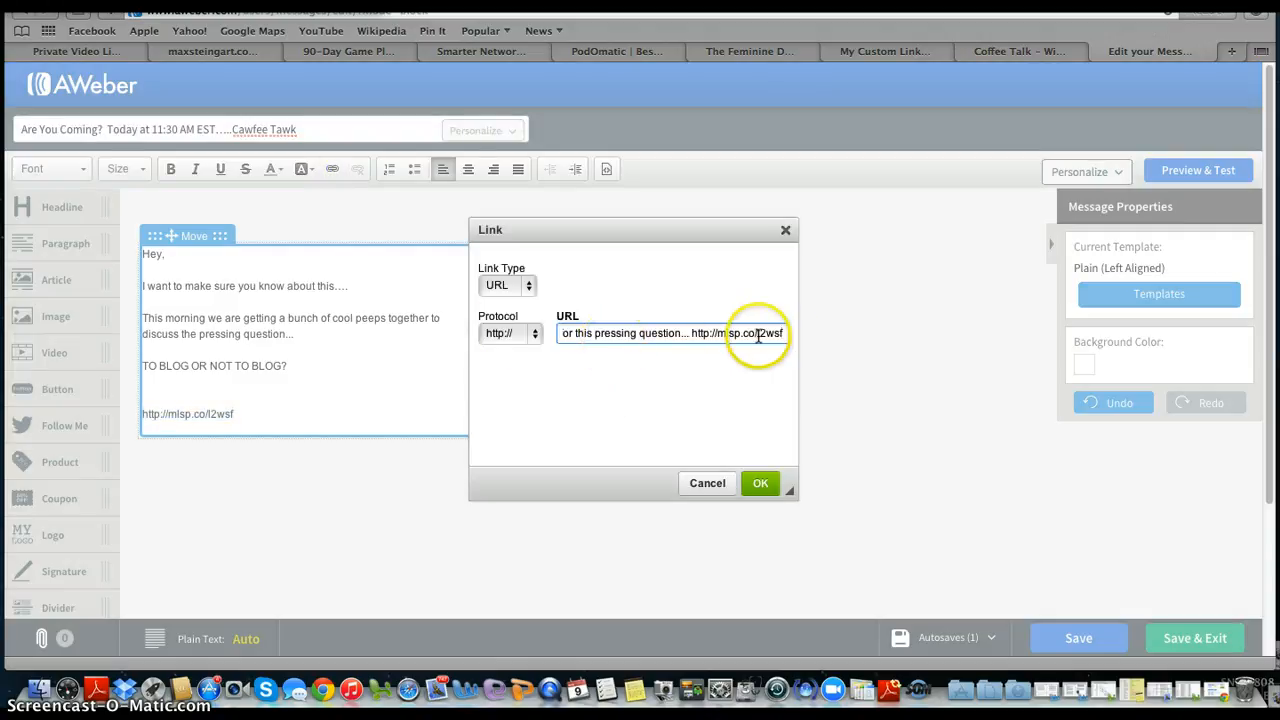
{"action": "left_click", "coordinate": [713, 330]}
{"action": "left_click_drag", "start_coordinate": [713, 330], "coordinate": [466, 323]}
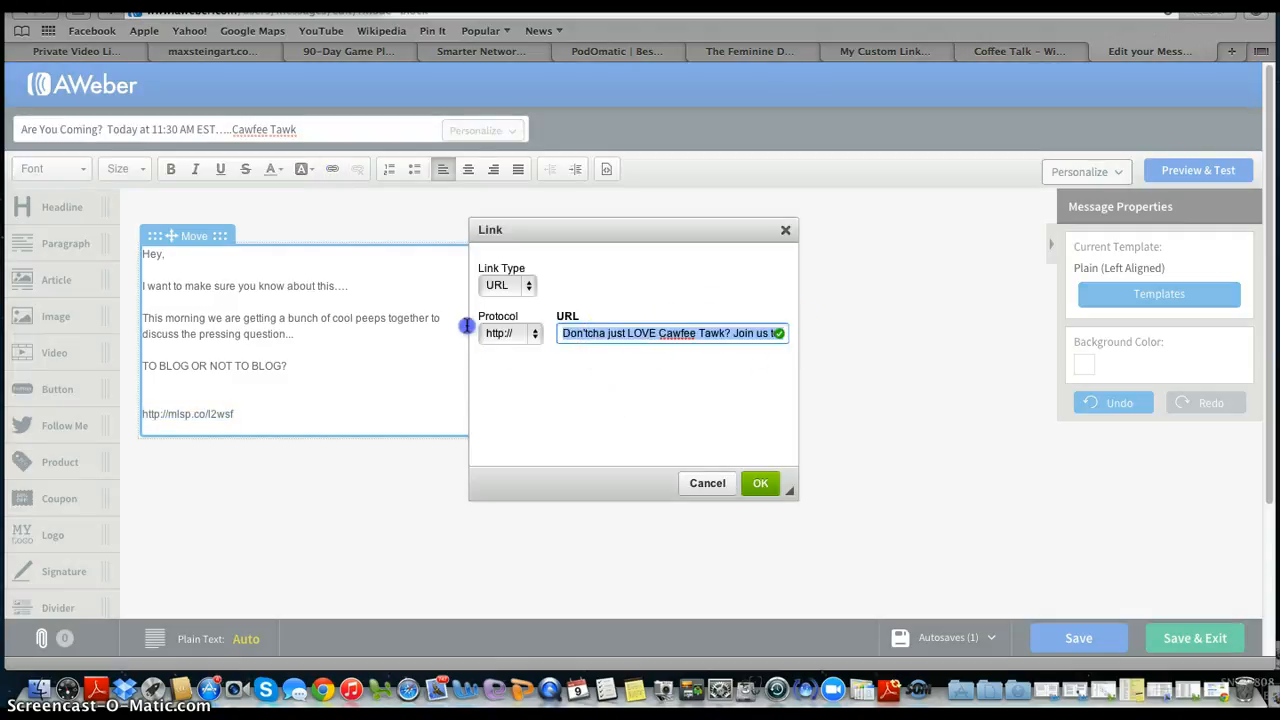
{"action": "key", "text": "BackSpace"}
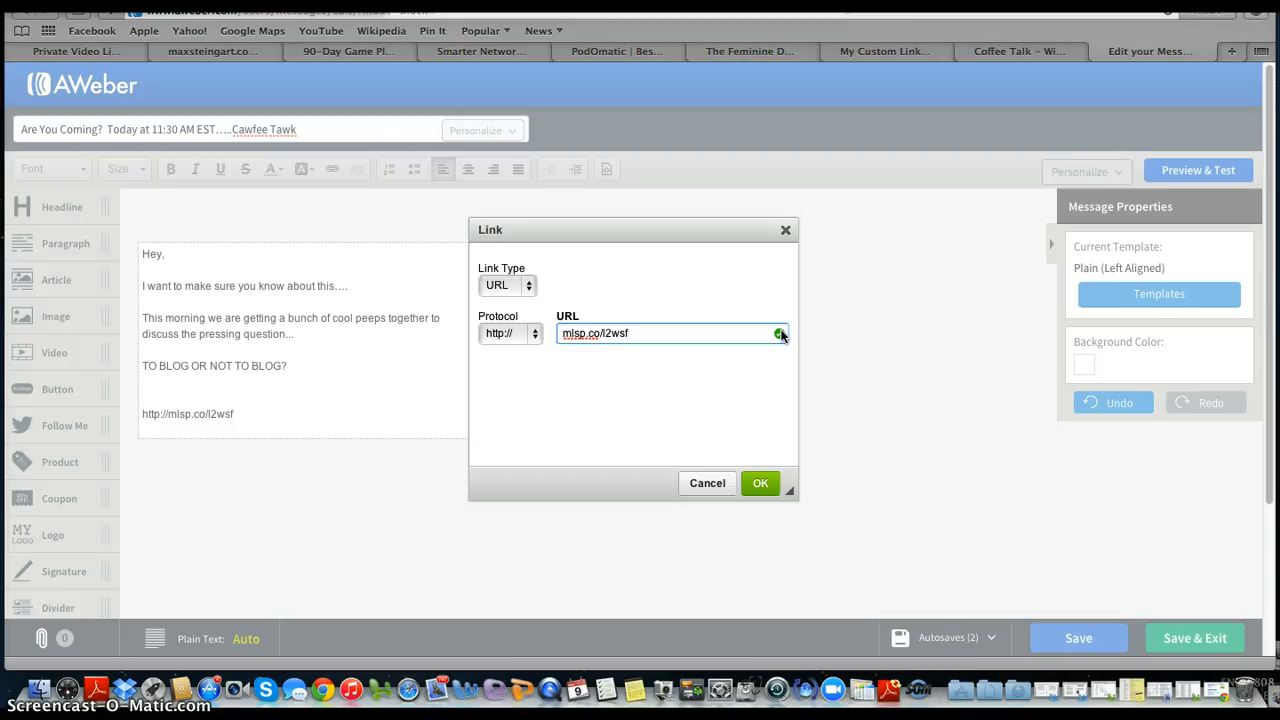
{"action": "left_click", "coordinate": [760, 485]}
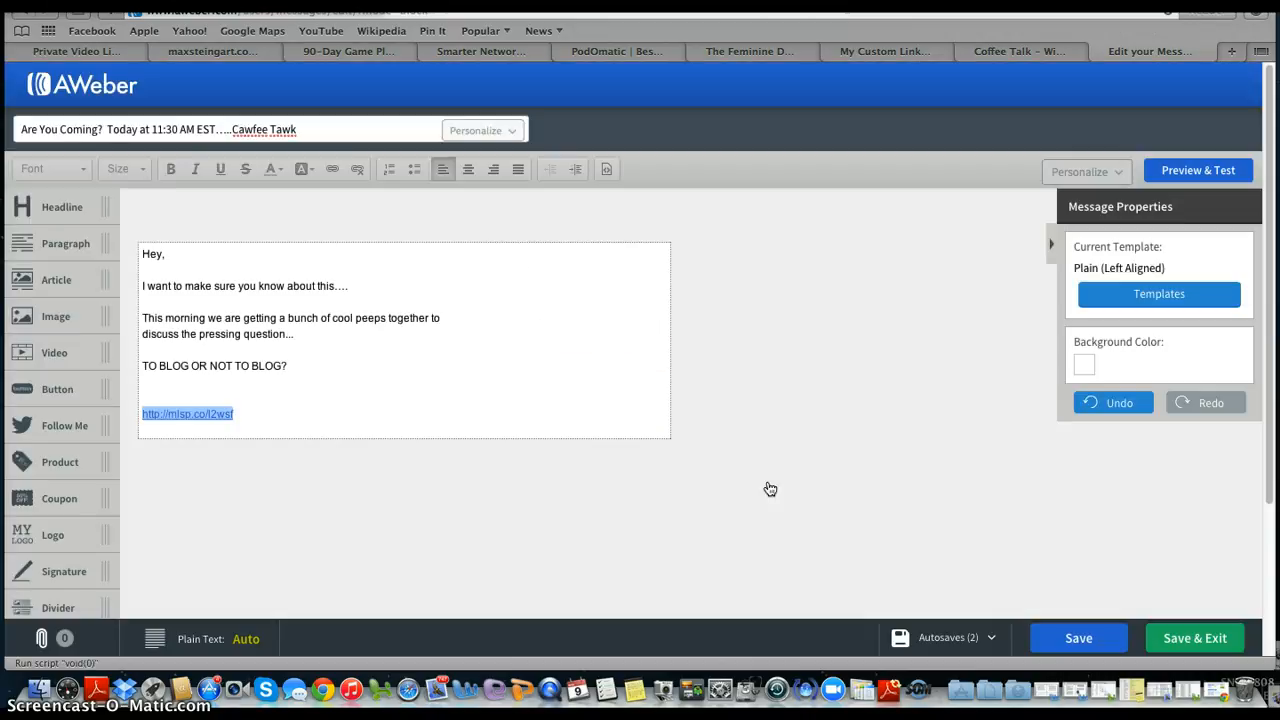
Add the line "Jump on and join us - it will be a fabulous time, dahling!" below the blog question, after a blank line.
{"action": "left_click", "coordinate": [233, 432]}
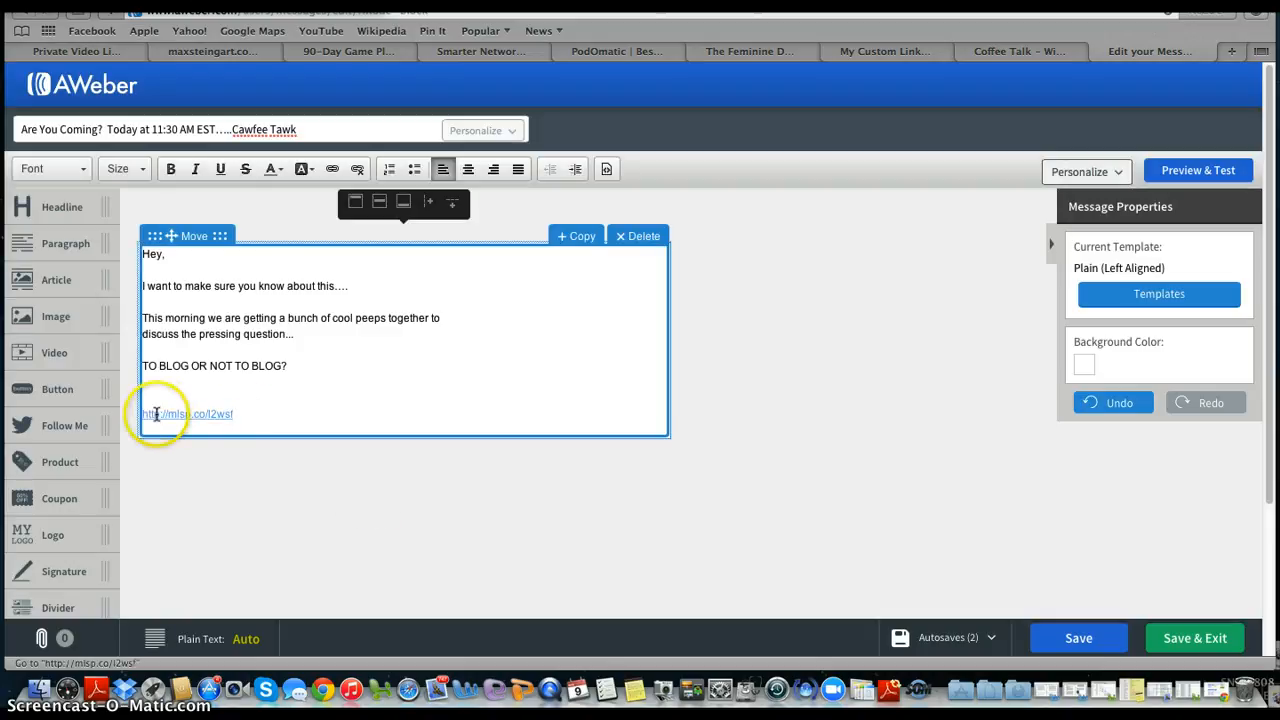
{"action": "left_click", "coordinate": [294, 366]}
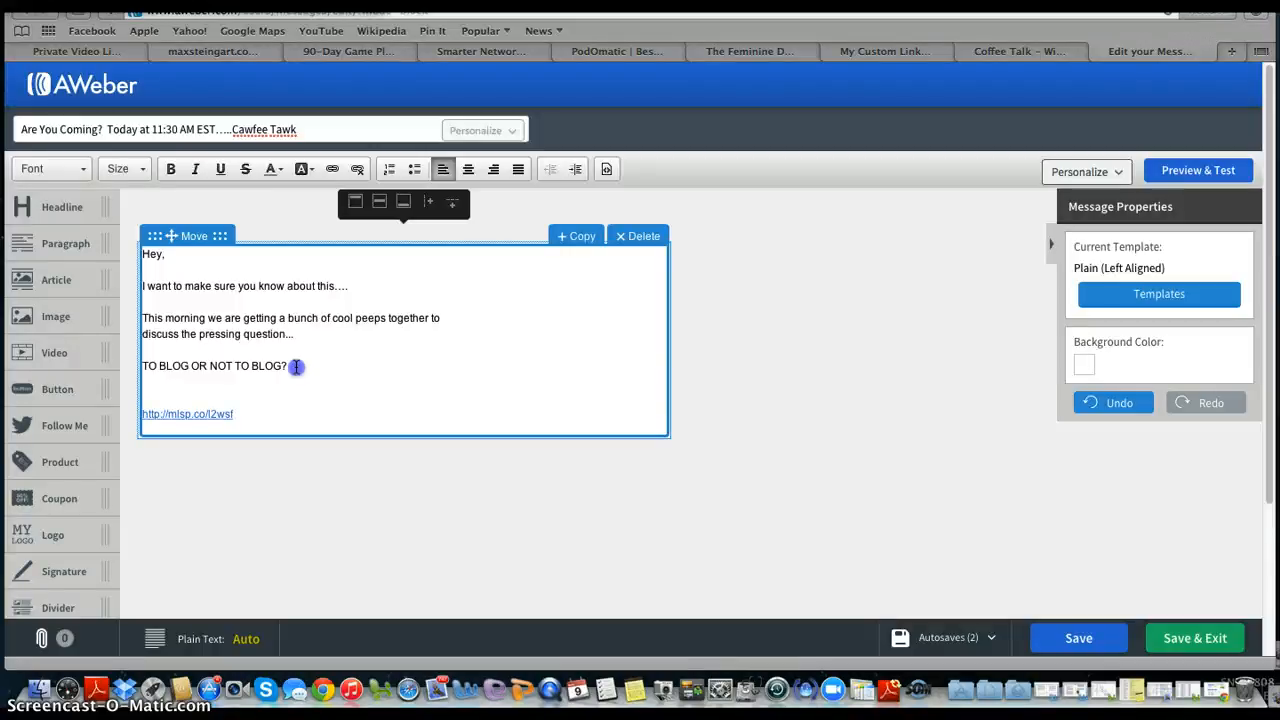
{"action": "key", "text": "Return"}
{"action": "key", "text": "Return"}
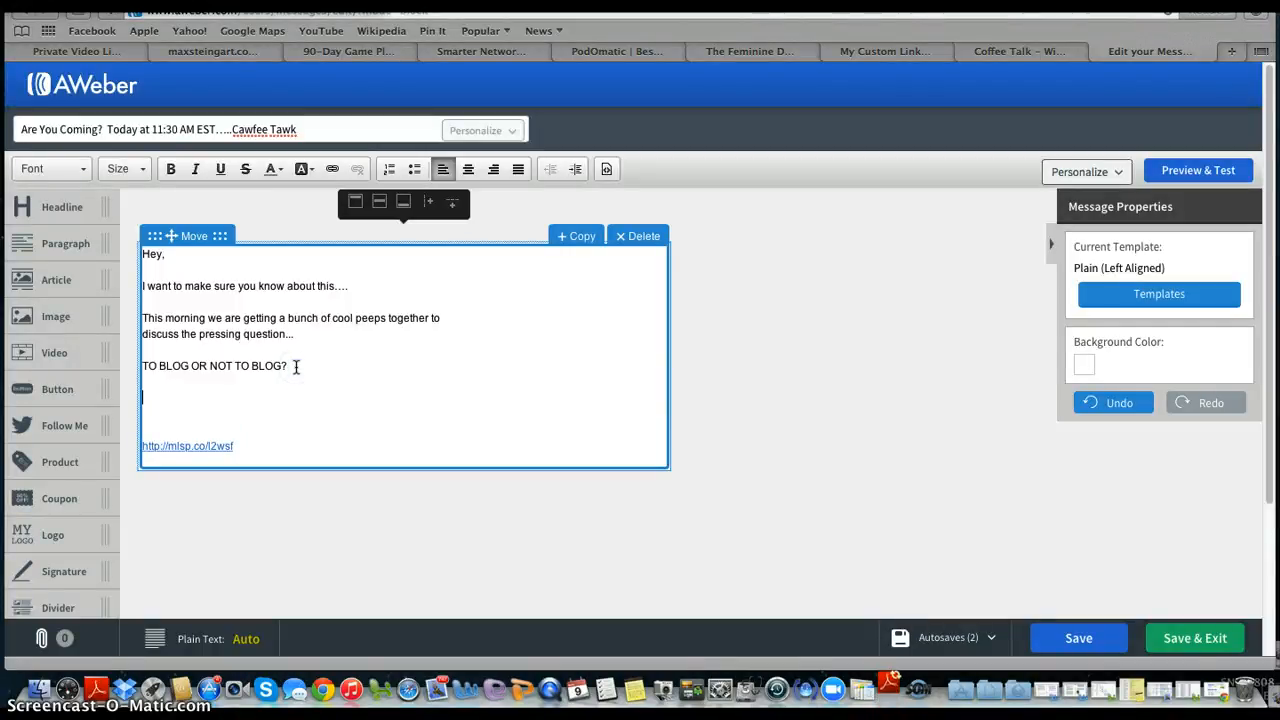
{"action": "type", "text": "Jump on a"}
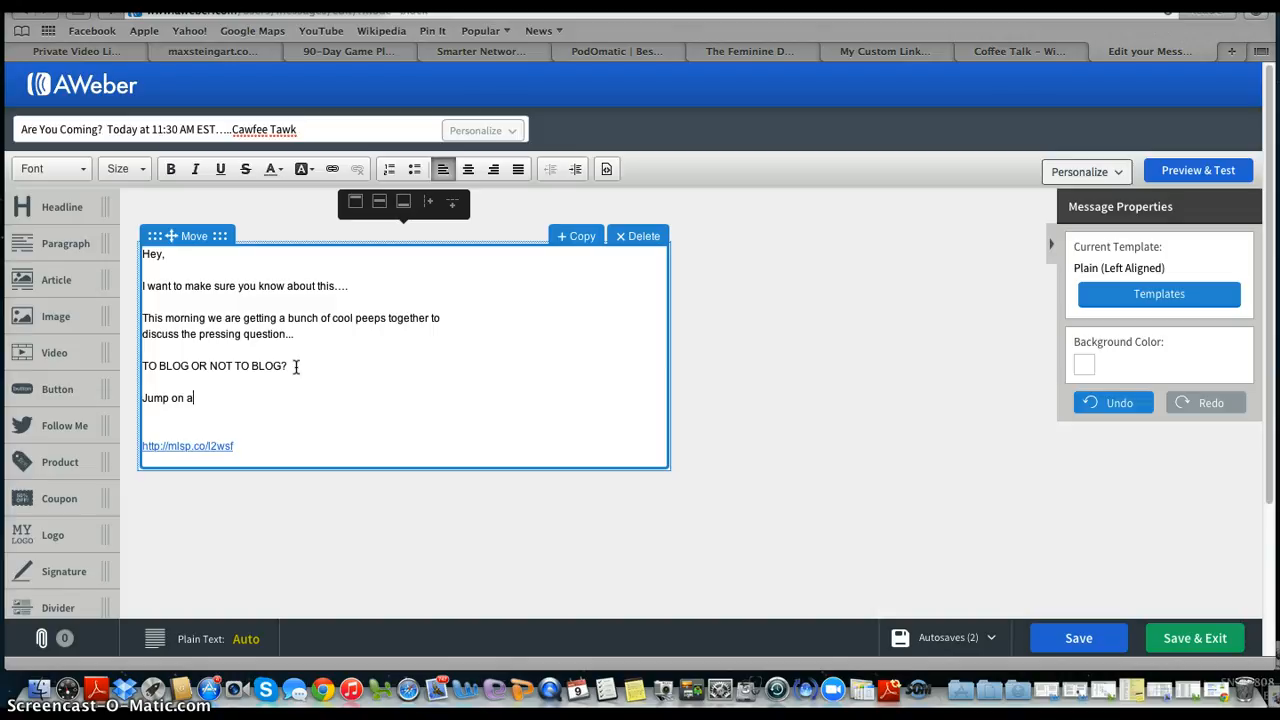
{"action": "type", "text": "nd join us - it "}
{"action": "type", "text": "will be a fa"}
{"action": "type", "text": "bulous time, "}
{"action": "type", "text": "darling!"}
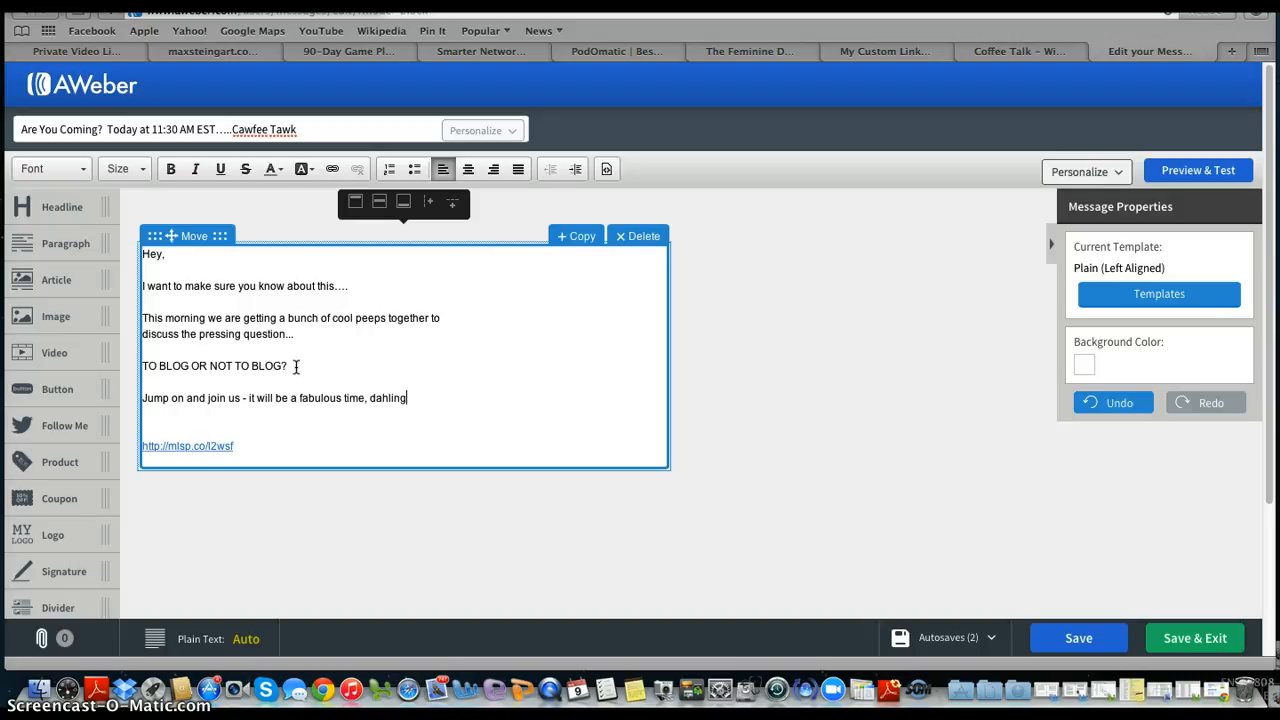
{"action": "key", "text": "BackSpace"}
{"action": "key", "text": "BackSpace"}
{"action": "key", "text": "BackSpace"}
{"action": "key", "text": "BackSpace"}
{"action": "key", "text": "BackSpace"}
{"action": "key", "text": "BackSpace"}
{"action": "type", "text": "hling!"}
{"action": "left_click", "coordinate": [296, 366]}
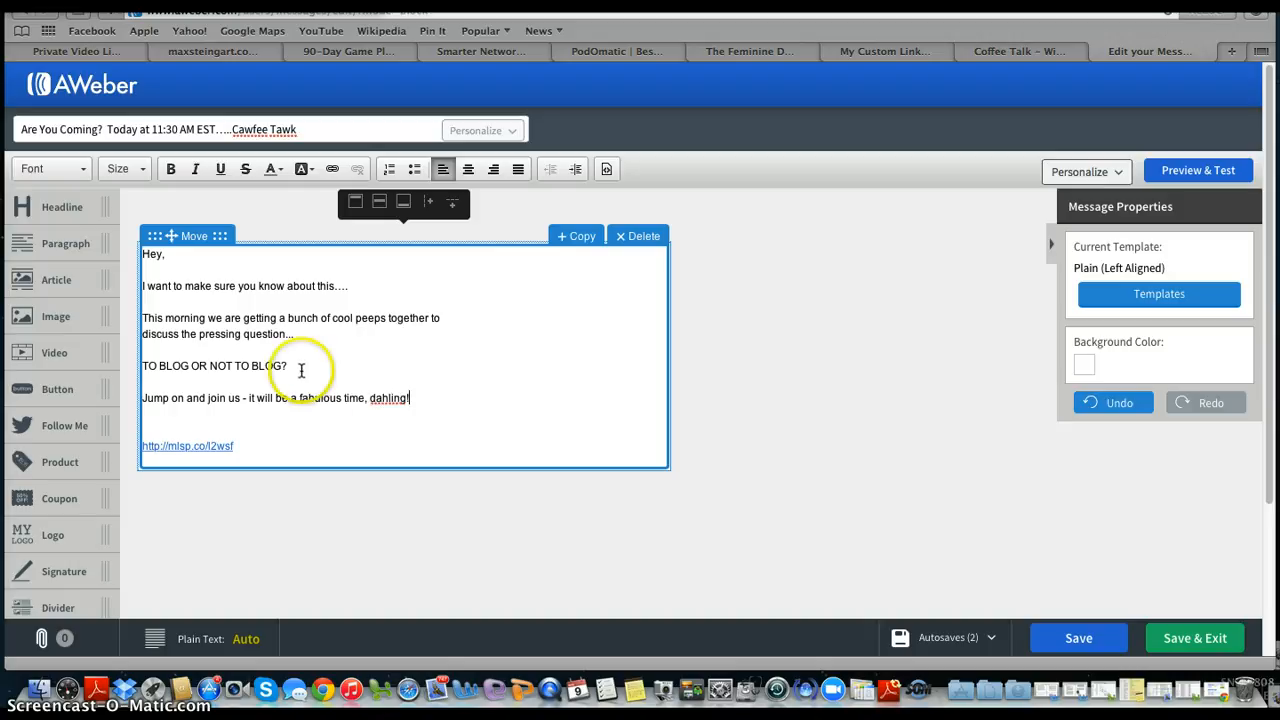
Add the line "See you there....." below the "Jump on and join us" line, after a blank line.
{"action": "left_click", "coordinate": [383, 414]}
{"action": "key", "text": "Return"}
{"action": "key", "text": "Return"}
{"action": "type", "text": "And"}
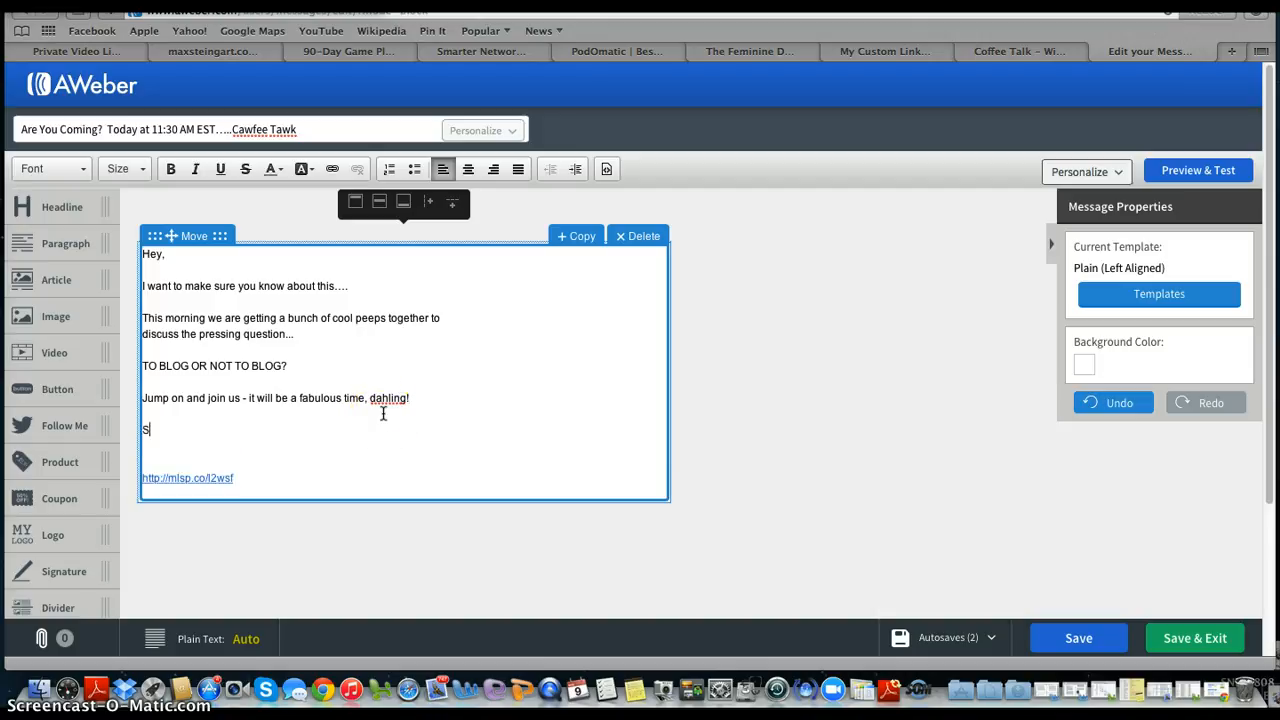
{"action": "key", "text": "BackSpace"}
{"action": "key", "text": "BackSpace"}
{"action": "key", "text": "BackSpace"}
{"action": "type", "text": "ANd"}
{"action": "key", "text": "BackSpace"}
{"action": "key", "text": "BackSpace"}
{"action": "key", "text": "BackSpace"}
{"action": "key", "text": "BackSpace"}
{"action": "key", "text": "Return"}
{"action": "type", "text": "See you there....."}
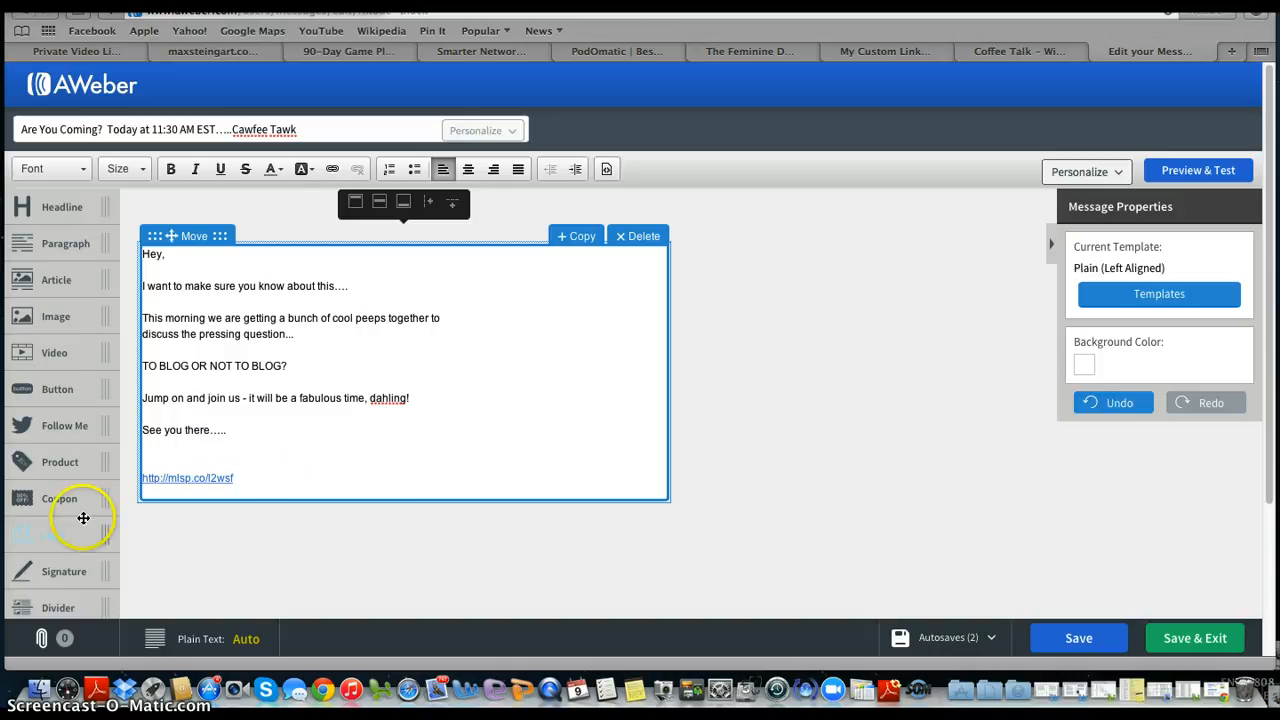
Sign off with the sender's first name below the link, leaving two blank lines between them.
{"action": "left_click", "coordinate": [255, 477]}
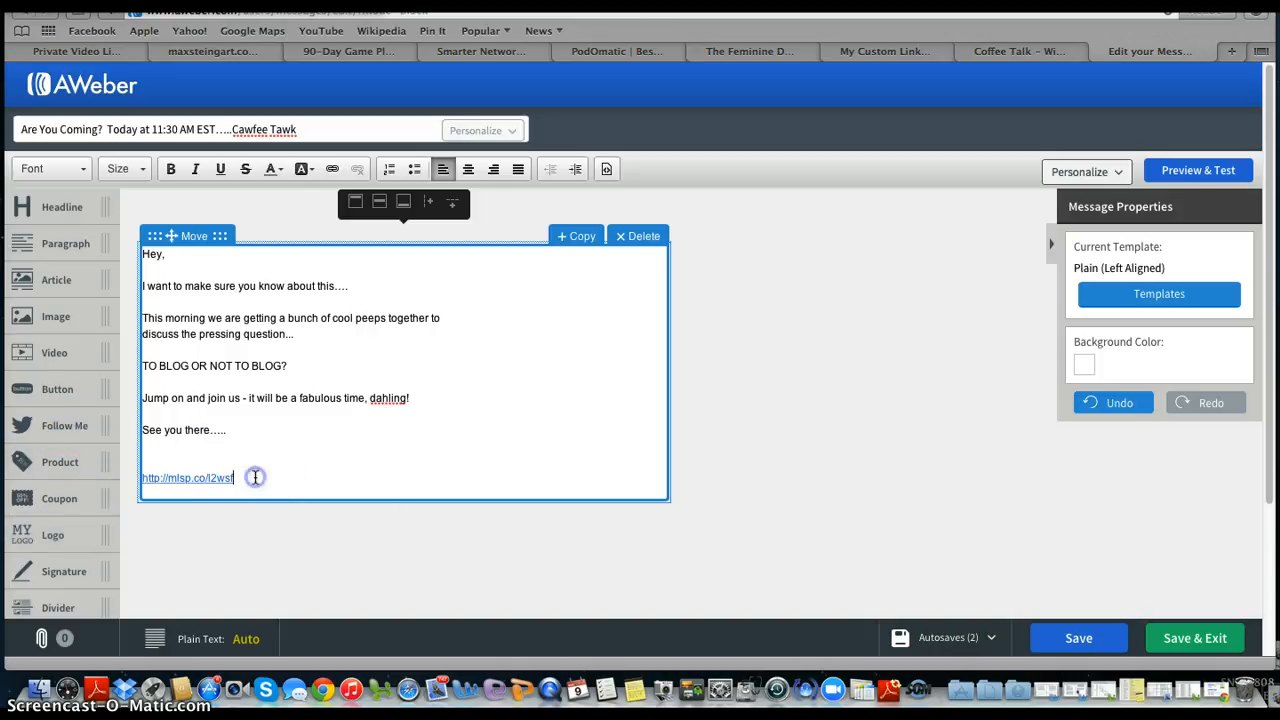
{"action": "key", "text": "Return"}
{"action": "key", "text": "Return"}
{"action": "key", "text": "Return"}
{"action": "type", "text": "Jen"}
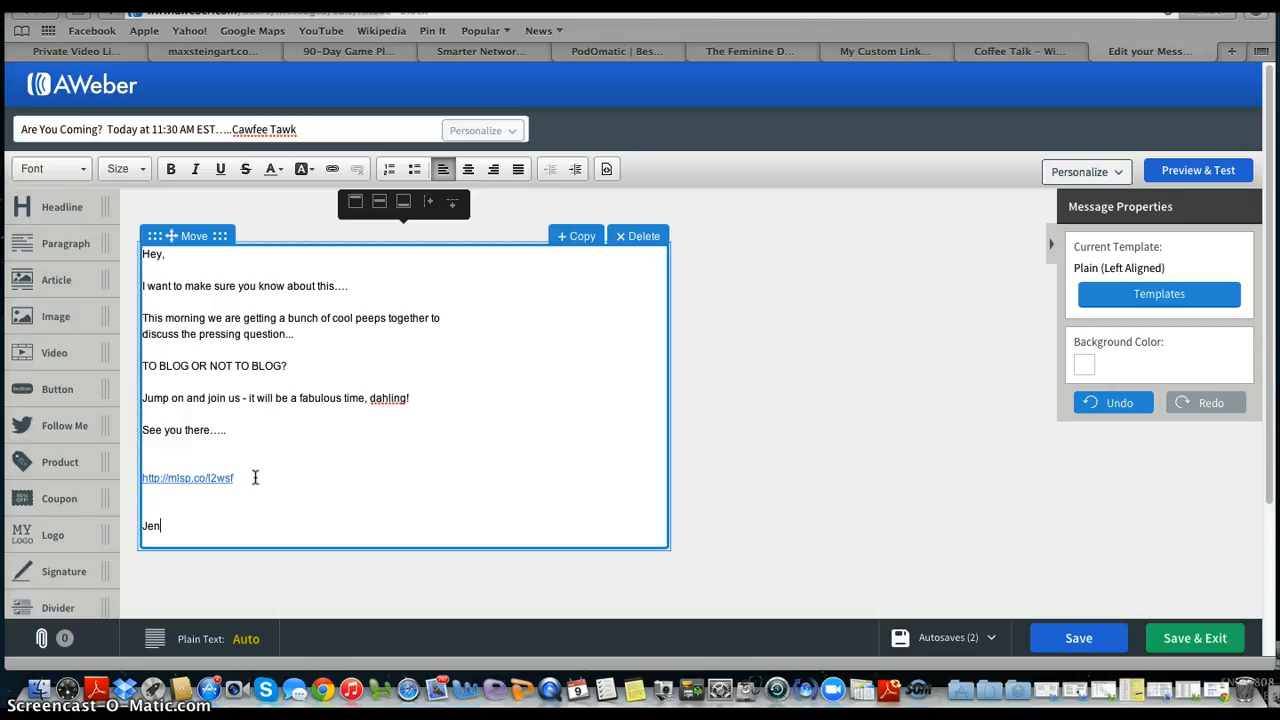
Add blank lines after the name and after the "Radiant Mama Who Is Forty-licious and Free!!" line in the signature block.
{"action": "mouse_move", "coordinate": [80, 555]}
{"action": "left_mouse_down"}
{"action": "mouse_move", "coordinate": [272, 556]}
{"action": "mouse_move", "coordinate": [255, 541]}
{"action": "mouse_move", "coordinate": [233, 549]}
{"action": "left_mouse_up"}
{"action": "left_click", "coordinate": [272, 558]}
{"action": "key", "text": "Return"}
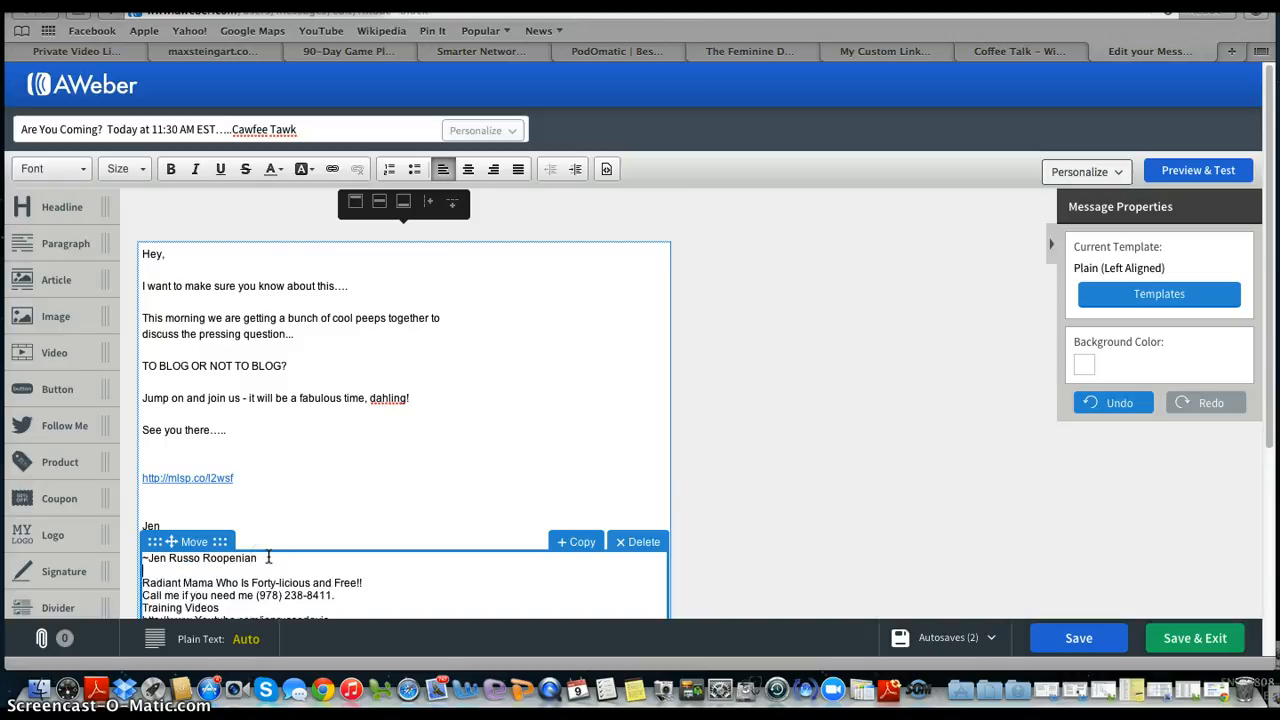
{"action": "left_click", "coordinate": [298, 570]}
{"action": "left_click", "coordinate": [365, 582]}
{"action": "key", "text": "Return"}
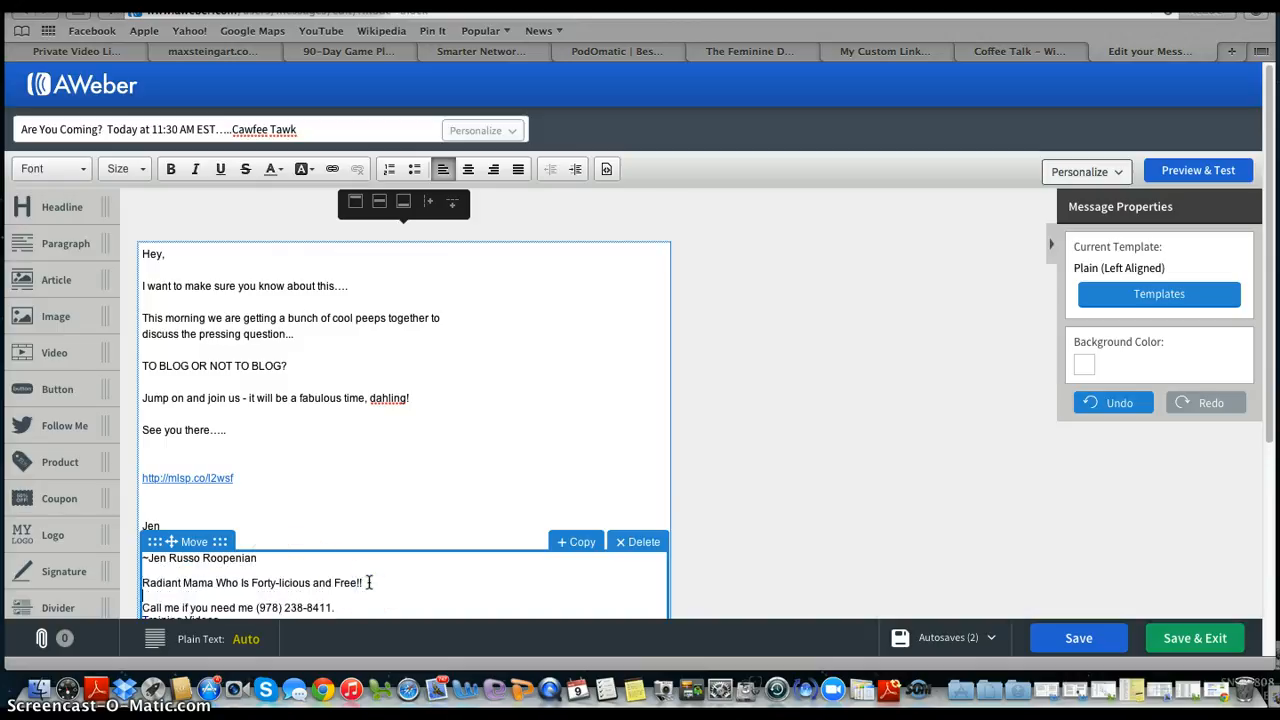
{"action": "scroll", "coordinate": [180, 560], "scroll_direction": "down", "scroll_amount": 3}
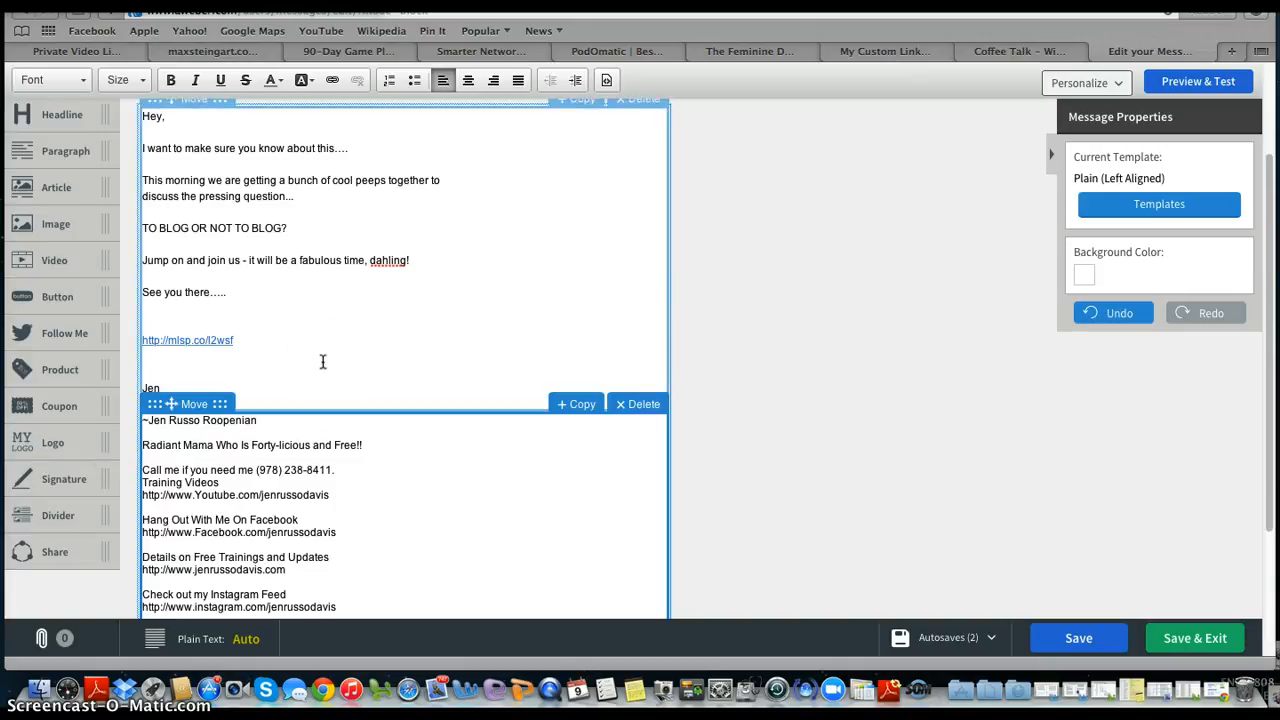
Delete the signature block below the message and check the image in The Feminine Dream Maker's Facebook post.
{"action": "left_click", "coordinate": [645, 404]}
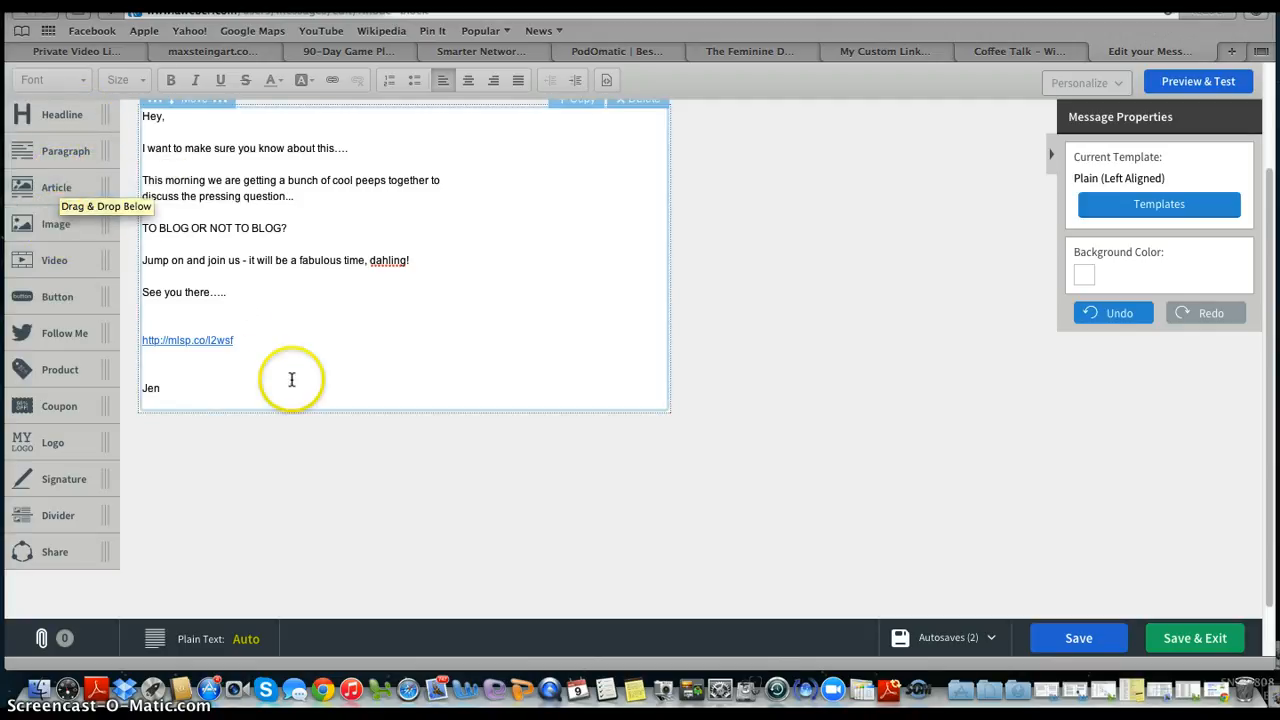
{"action": "left_click", "coordinate": [760, 51]}
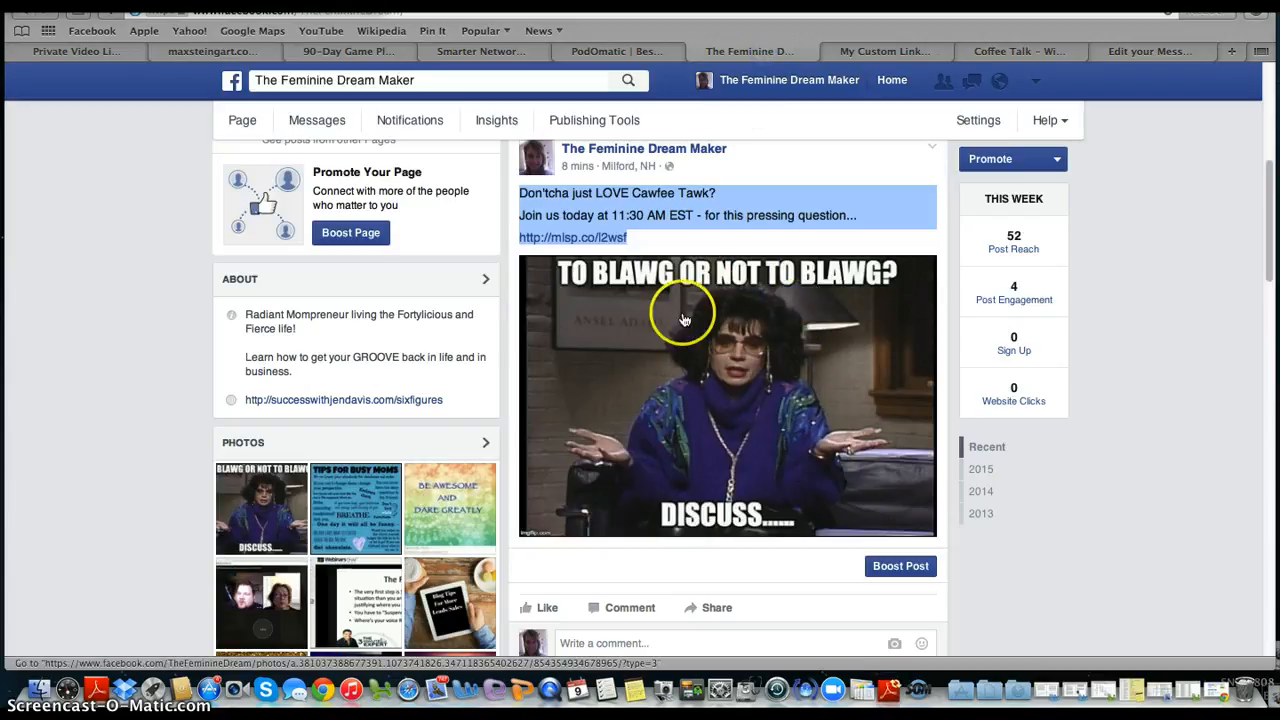
{"action": "left_click", "coordinate": [1148, 50]}
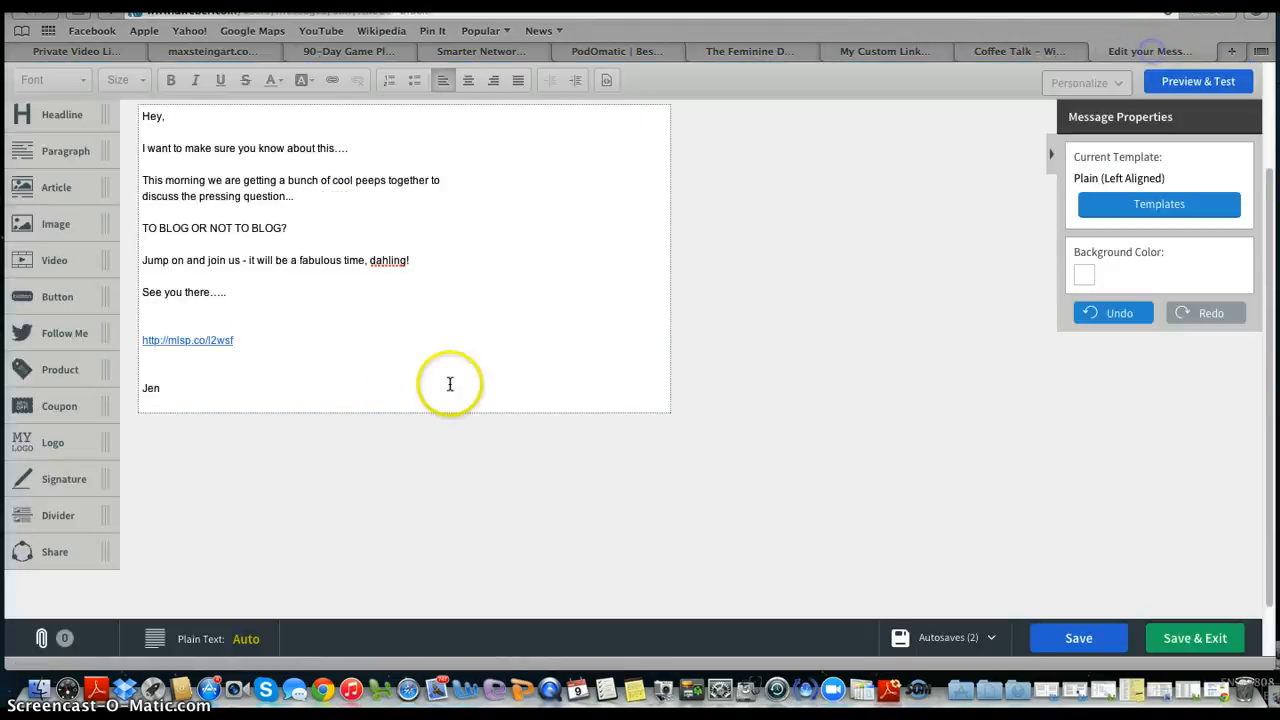
Insert an image block below the message text and open the image placeholder's settings.
{"action": "left_click", "coordinate": [313, 365]}
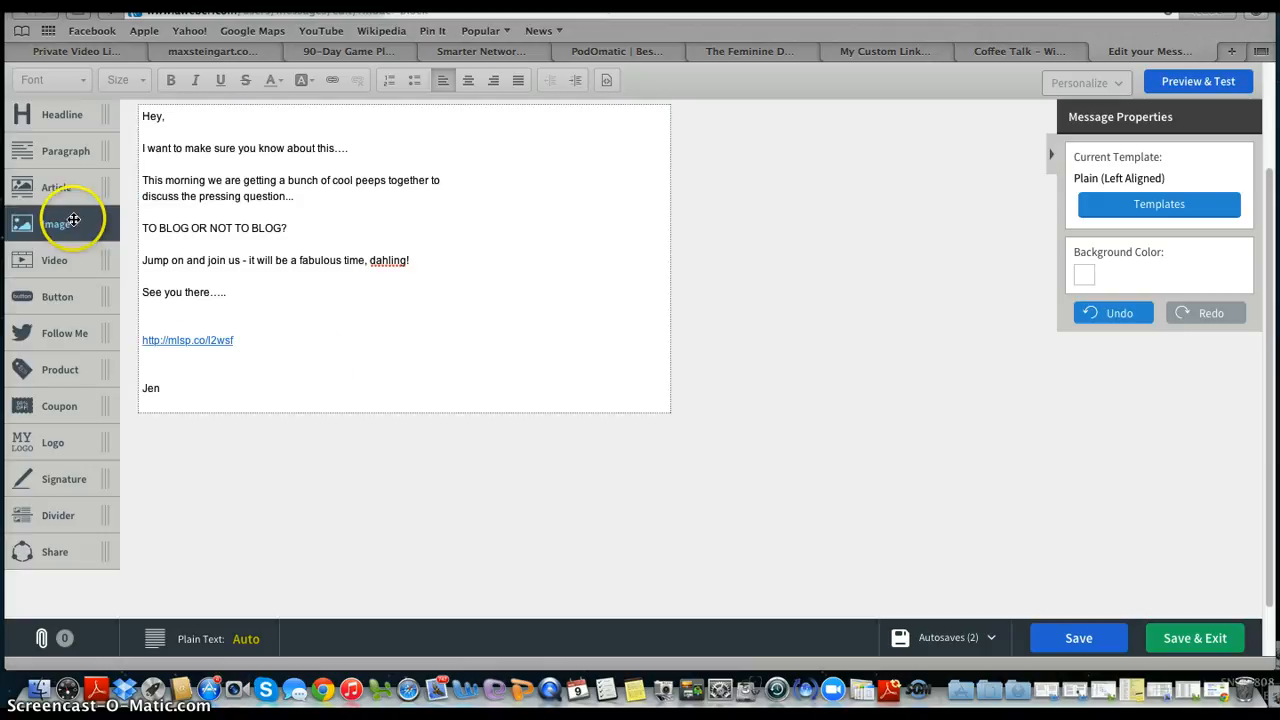
{"action": "left_click_drag", "start_coordinate": [85, 228], "coordinate": [355, 443]}
{"action": "left_click", "coordinate": [356, 444]}
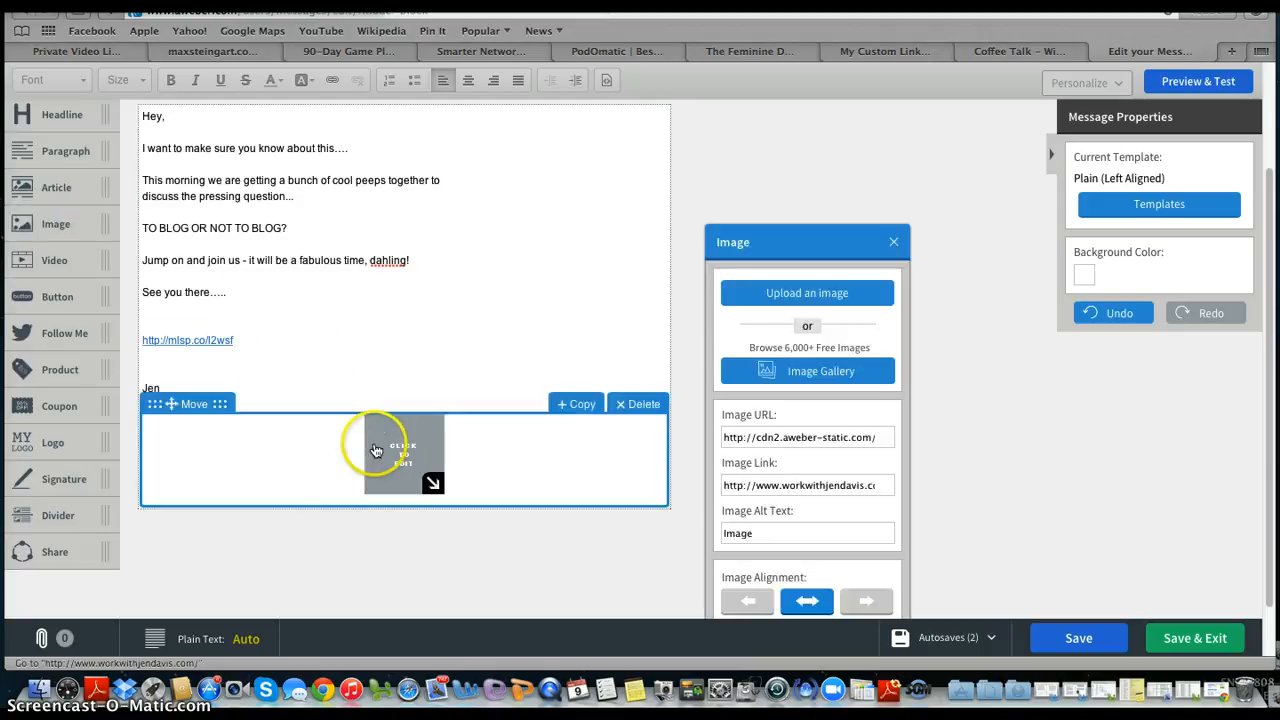
{"action": "left_click", "coordinate": [429, 452]}
{"action": "left_click", "coordinate": [594, 383]}
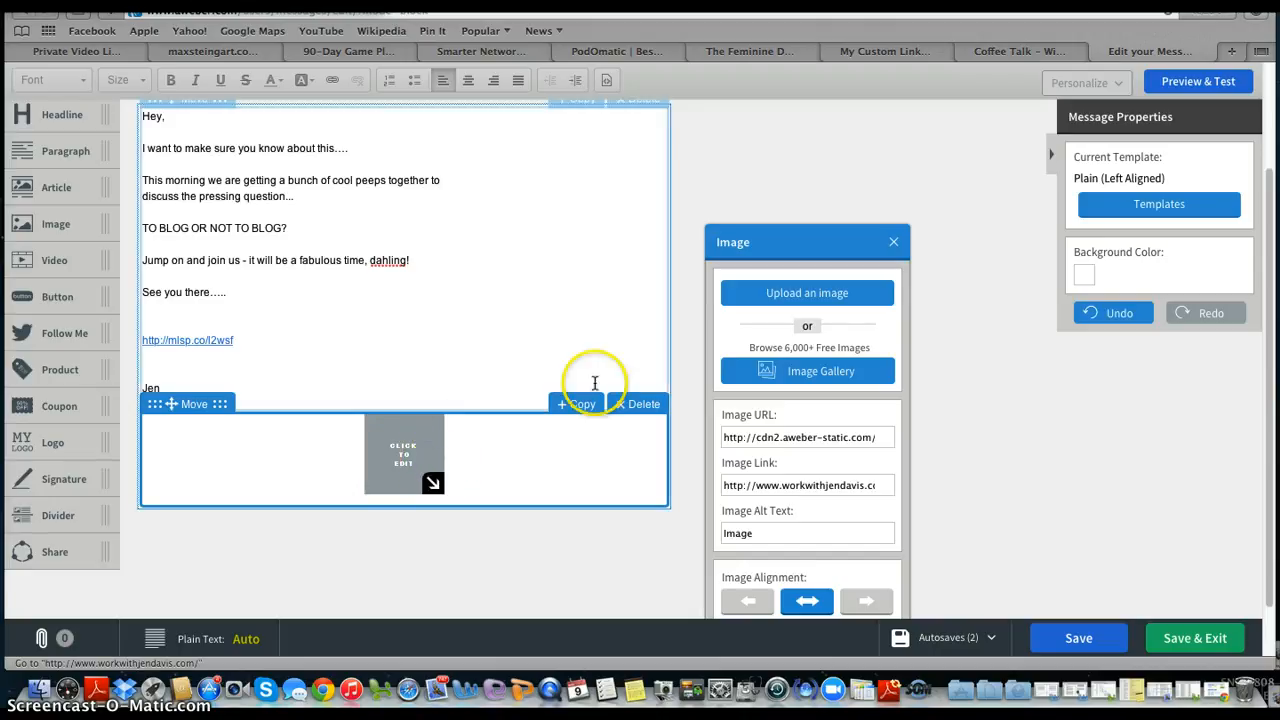
{"action": "left_click", "coordinate": [415, 455]}
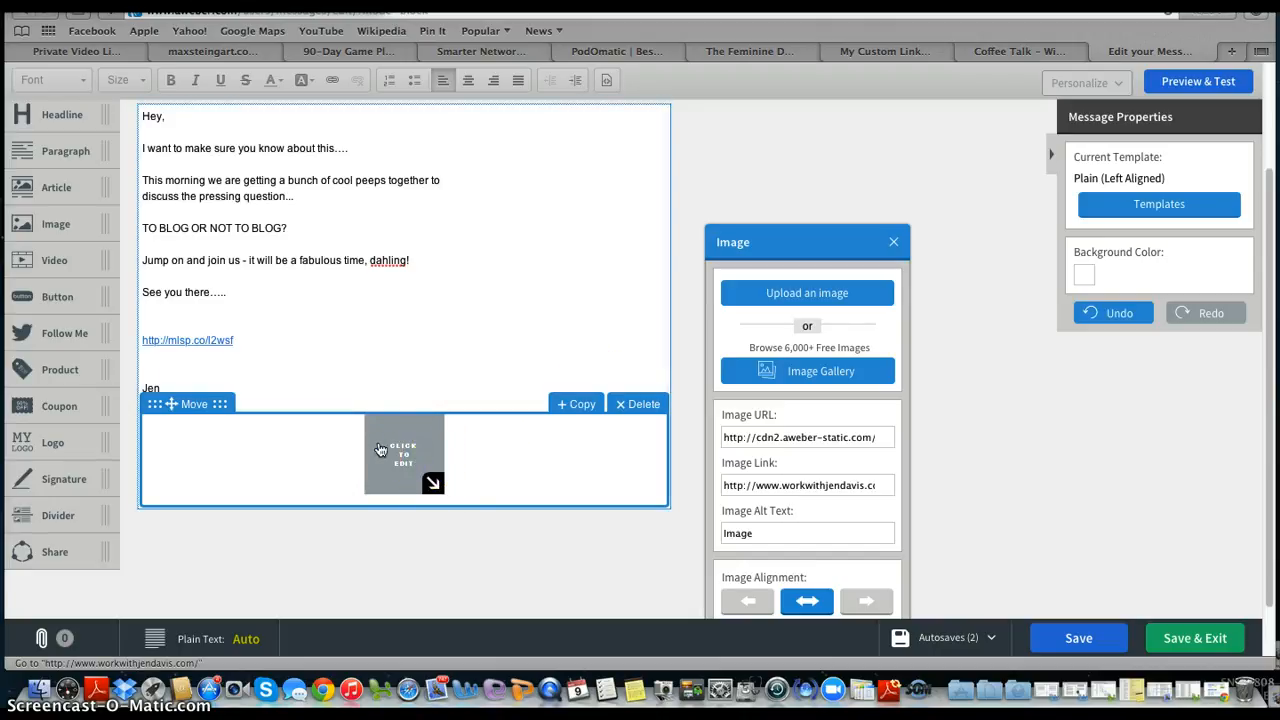
{"action": "left_click", "coordinate": [435, 486]}
{"action": "left_click", "coordinate": [435, 486]}
{"action": "left_click", "coordinate": [274, 435]}
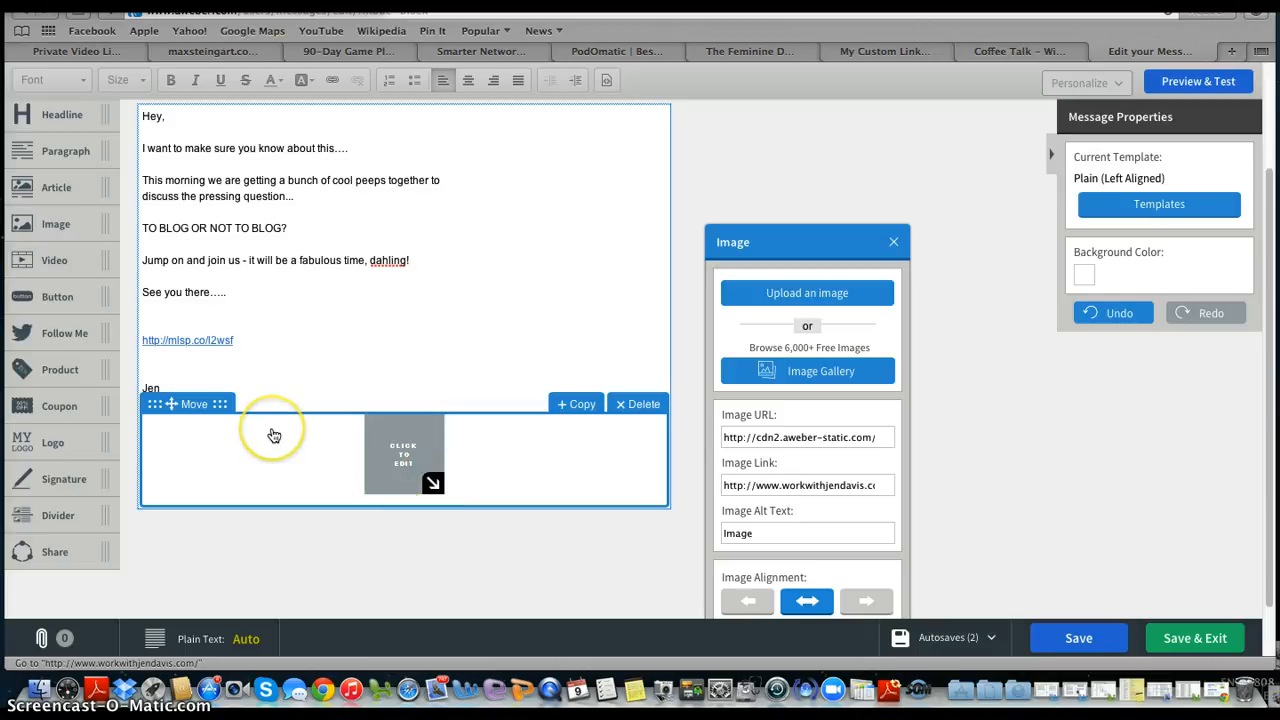
Try to upload tv7rz.jpg from the Desktop into the image block, and delete the block.
{"action": "left_click", "coordinate": [790, 290]}
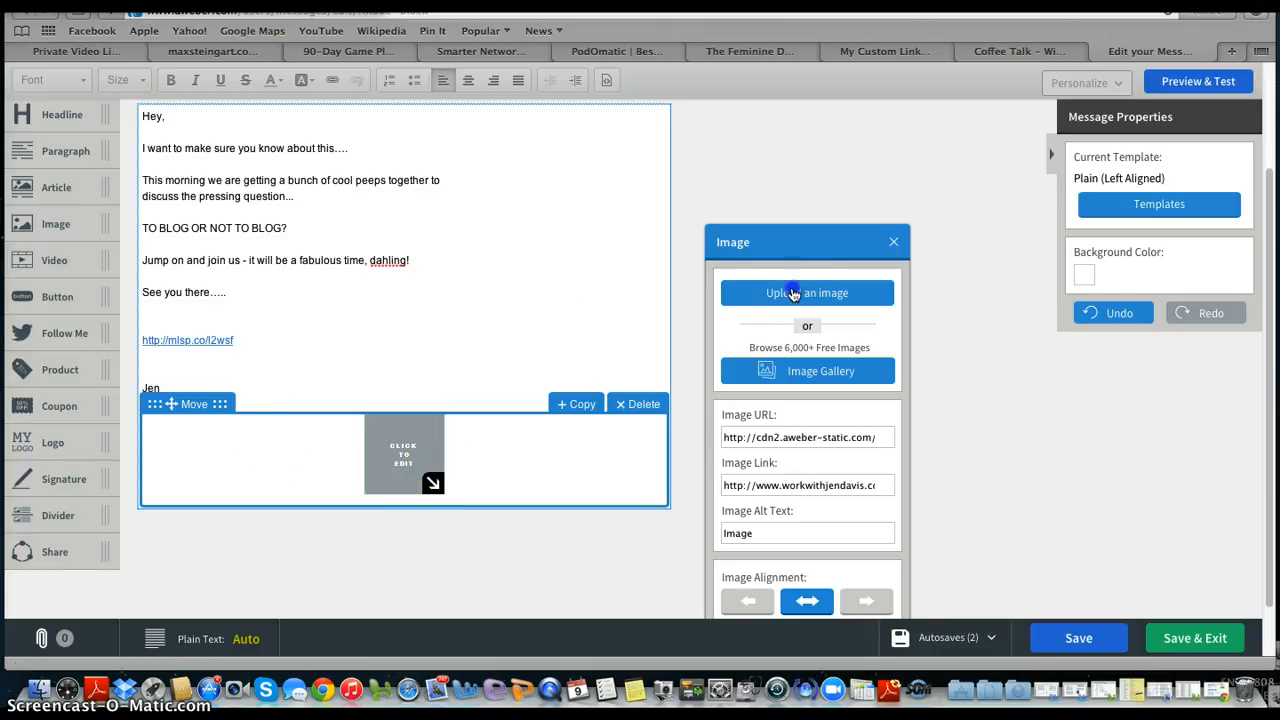
{"action": "scroll", "coordinate": [329, 429], "scroll_direction": "down", "scroll_amount": 5}
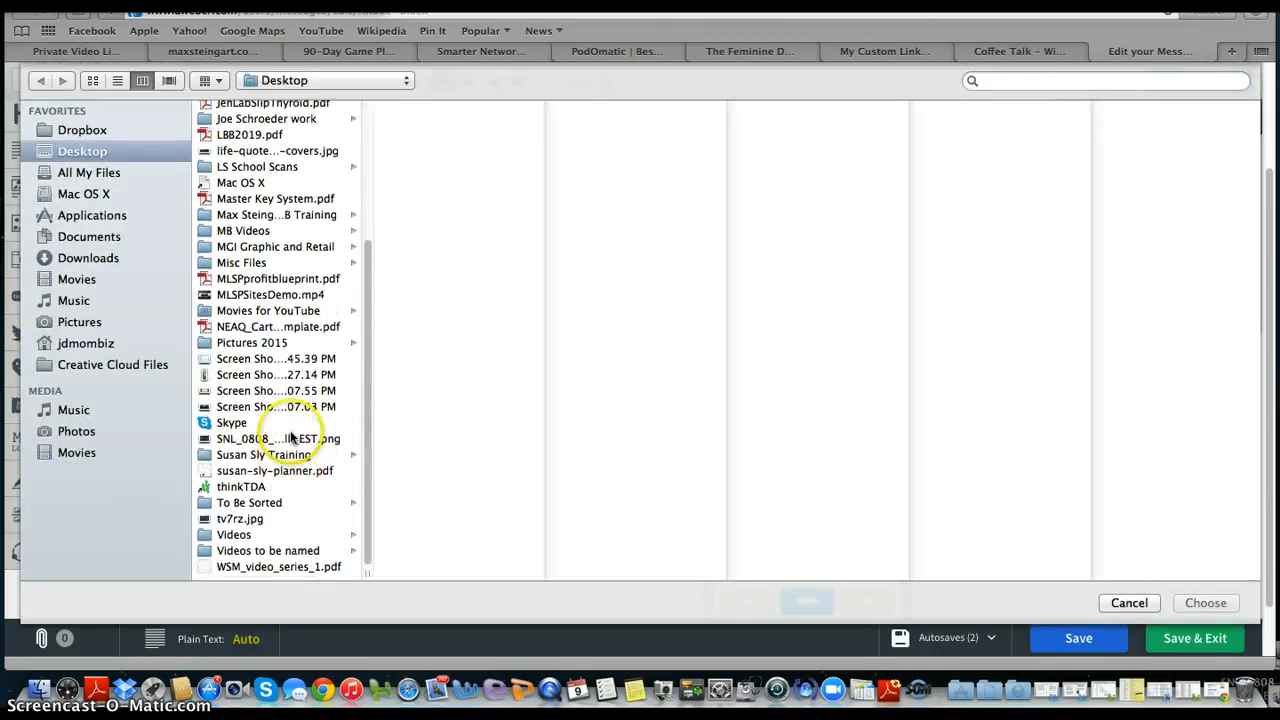
{"action": "left_click", "coordinate": [241, 526]}
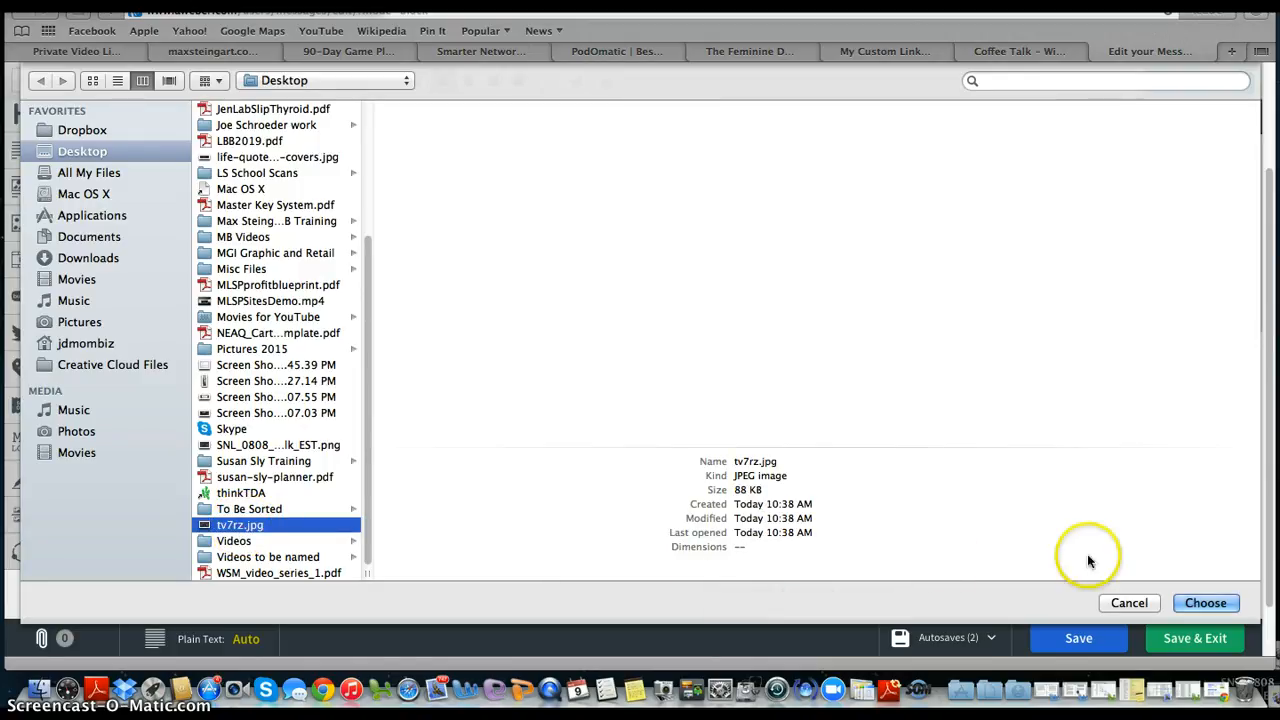
{"action": "left_click", "coordinate": [1205, 602]}
{"action": "mouse_move", "coordinate": [551, 443]}
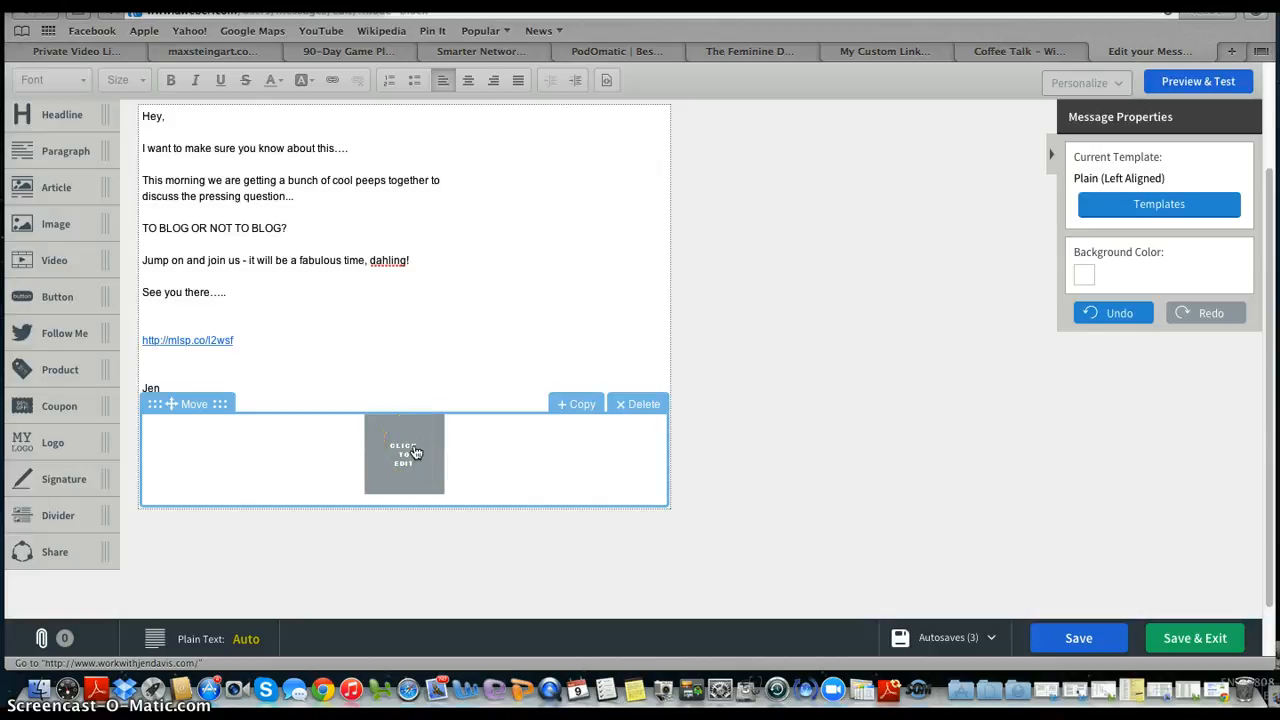
{"action": "left_click", "coordinate": [640, 408]}
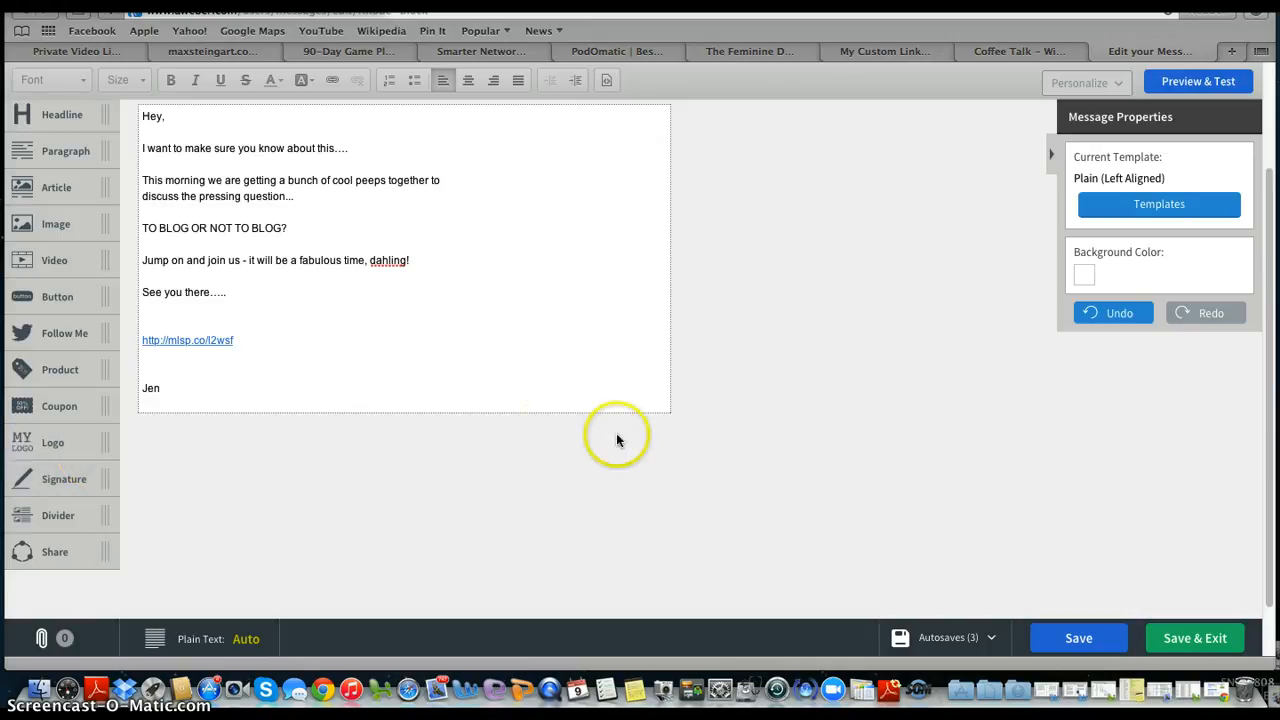
Save the Cawfee Tawk message and open its preview.
{"action": "scroll", "coordinate": [617, 440], "scroll_direction": "up", "scroll_amount": 3}
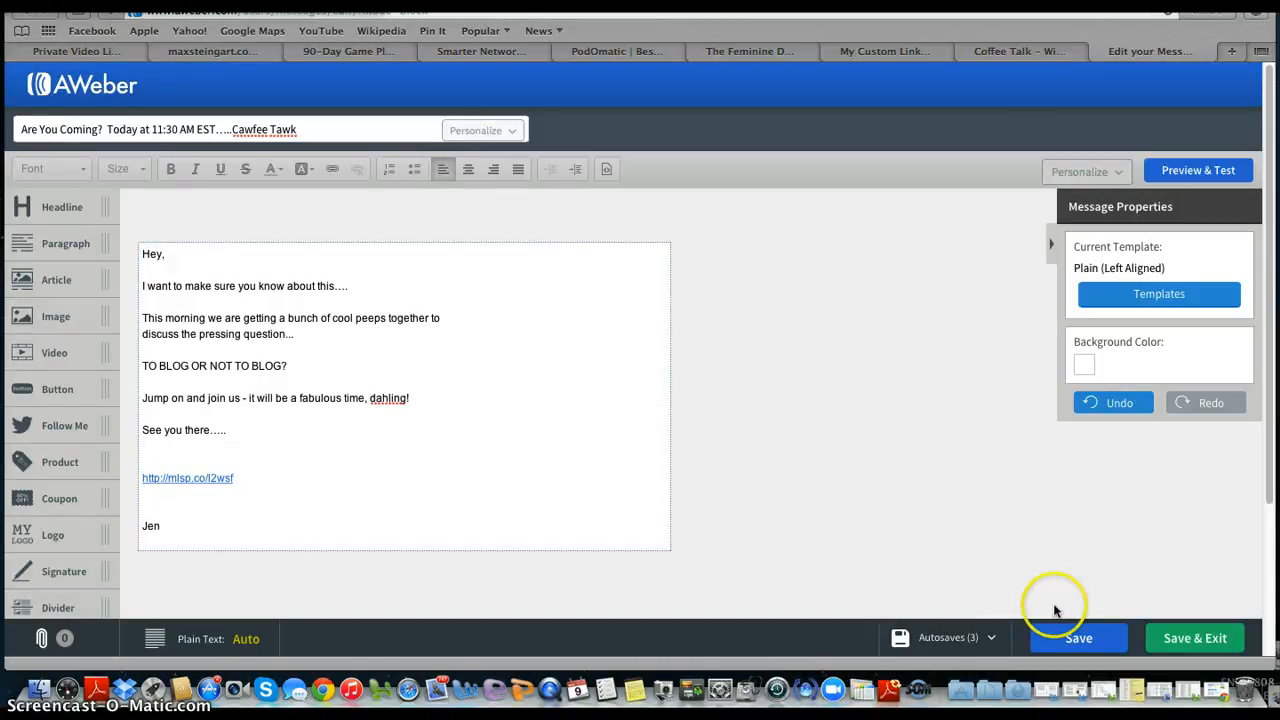
{"action": "left_click", "coordinate": [1070, 638]}
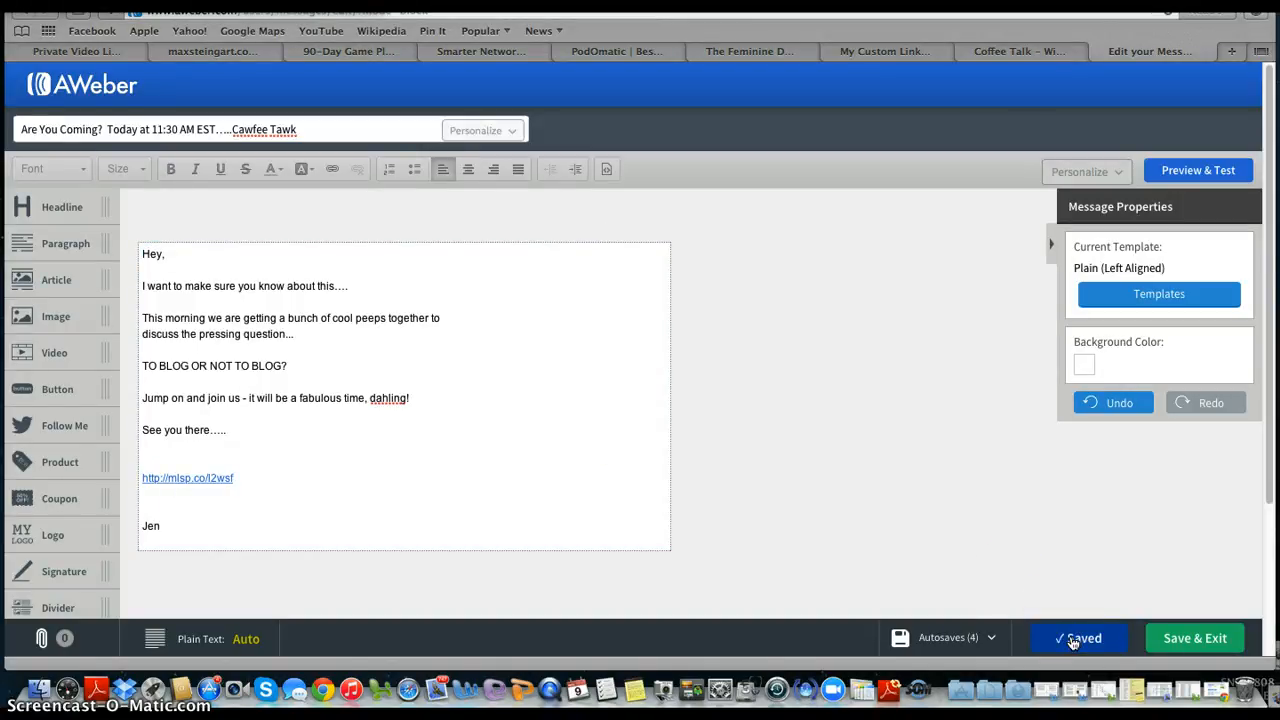
{"action": "left_click", "coordinate": [1205, 170]}
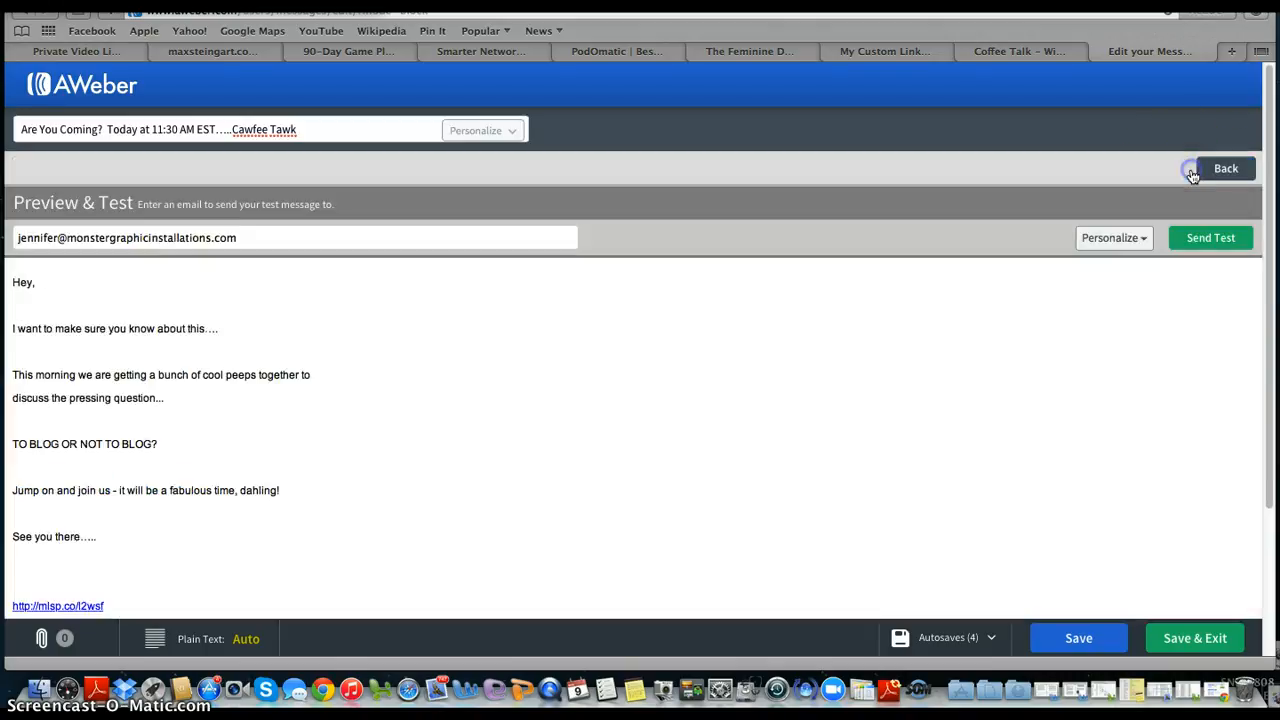
{"action": "scroll", "coordinate": [518, 386], "scroll_direction": "down", "scroll_amount": 1}
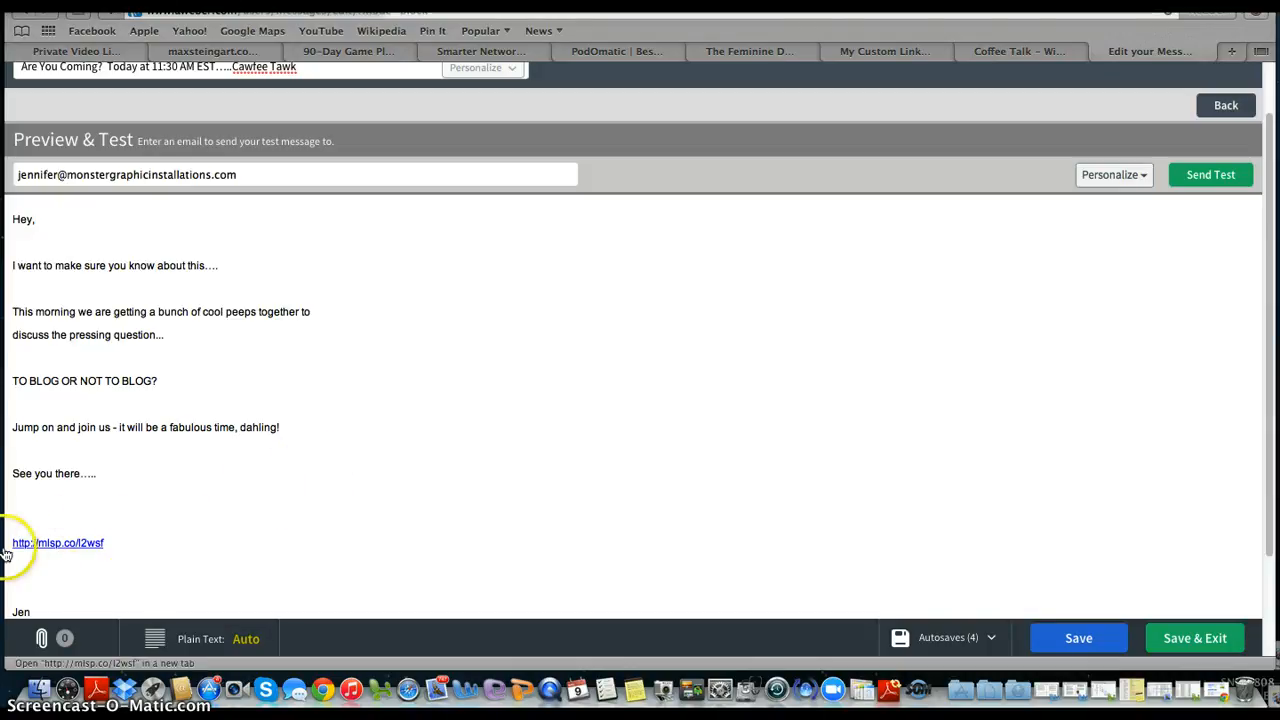
{"action": "left_click", "coordinate": [62, 546]}
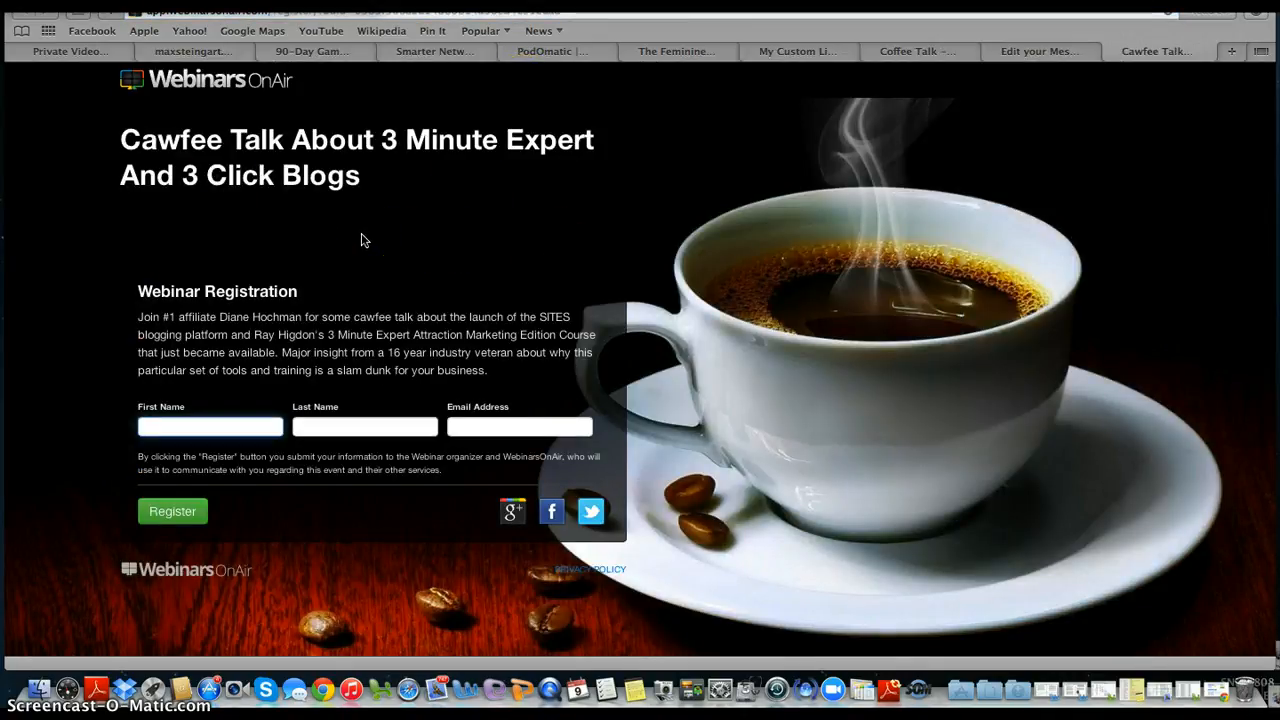
{"action": "left_click", "coordinate": [1110, 51]}
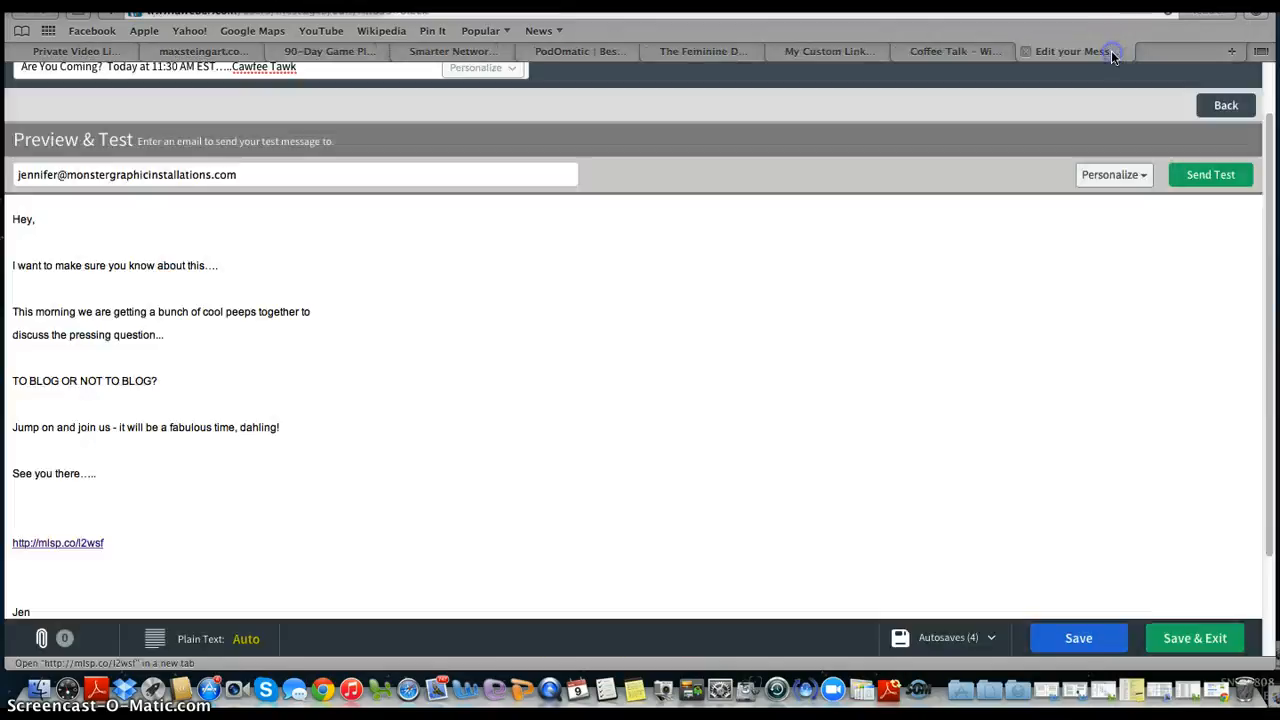
{"action": "left_click", "coordinate": [1224, 104]}
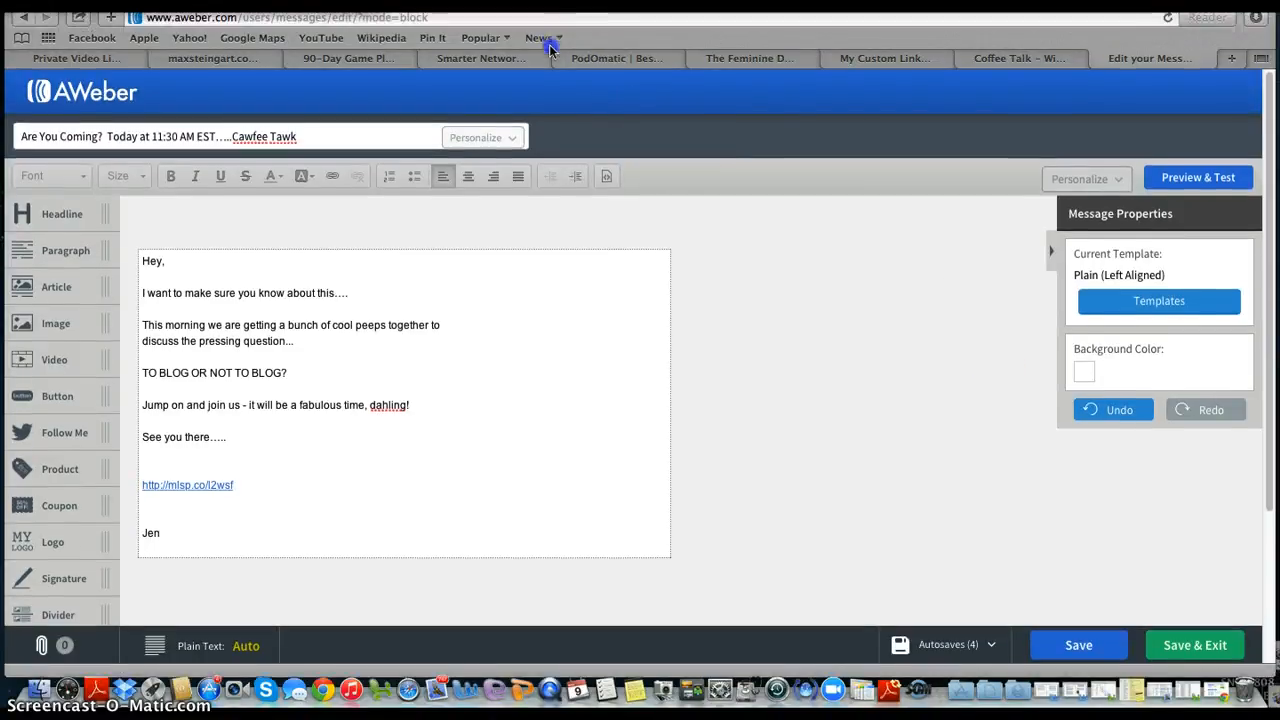
{"action": "mouse_move", "coordinate": [543, 40]}
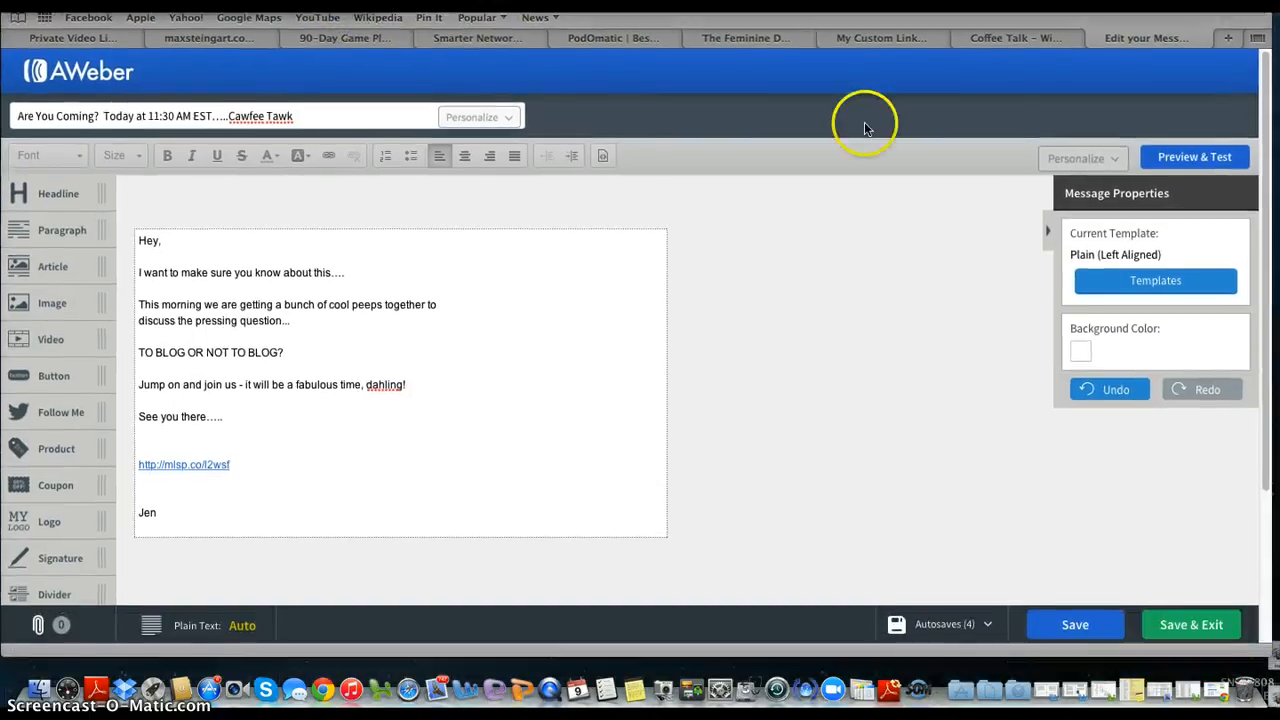
Save and exit the message, and open the broadcast settings for the "Are You Coming? Today at 11:30 AM EST…..Cawfee Tawk" draft.
{"action": "left_click", "coordinate": [1186, 626]}
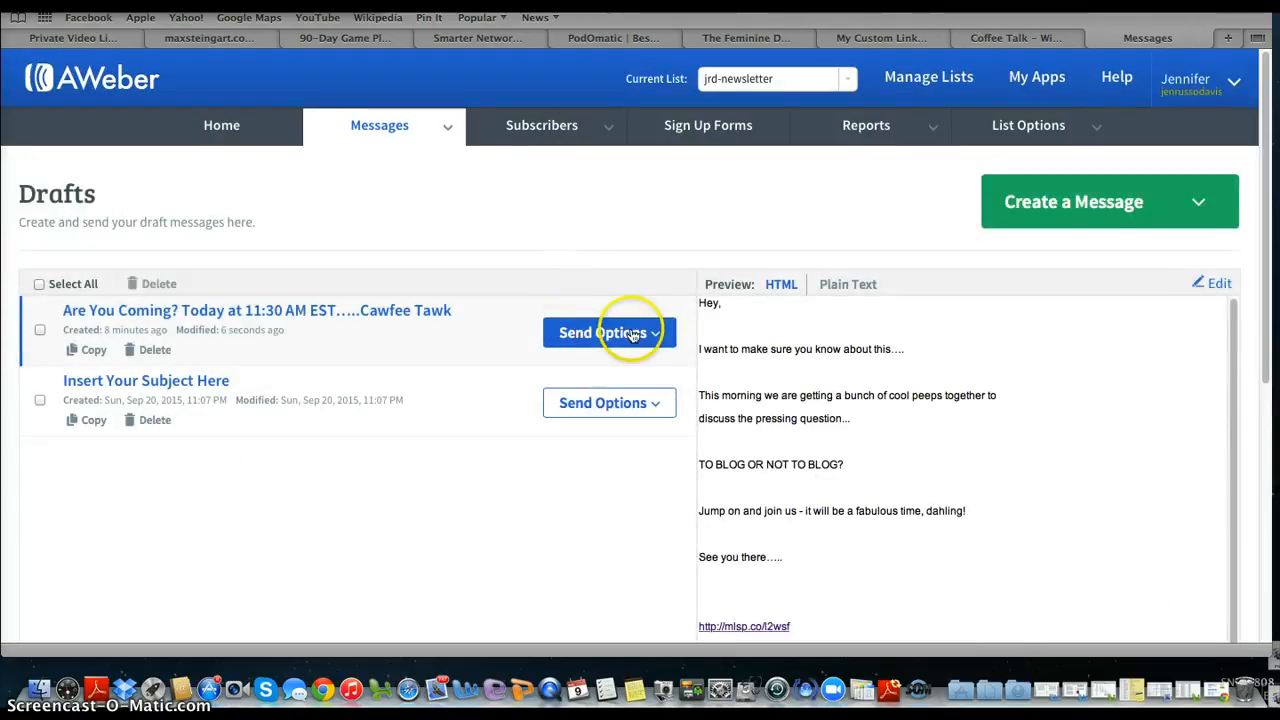
{"action": "left_click", "coordinate": [660, 337]}
{"action": "left_click", "coordinate": [568, 407]}
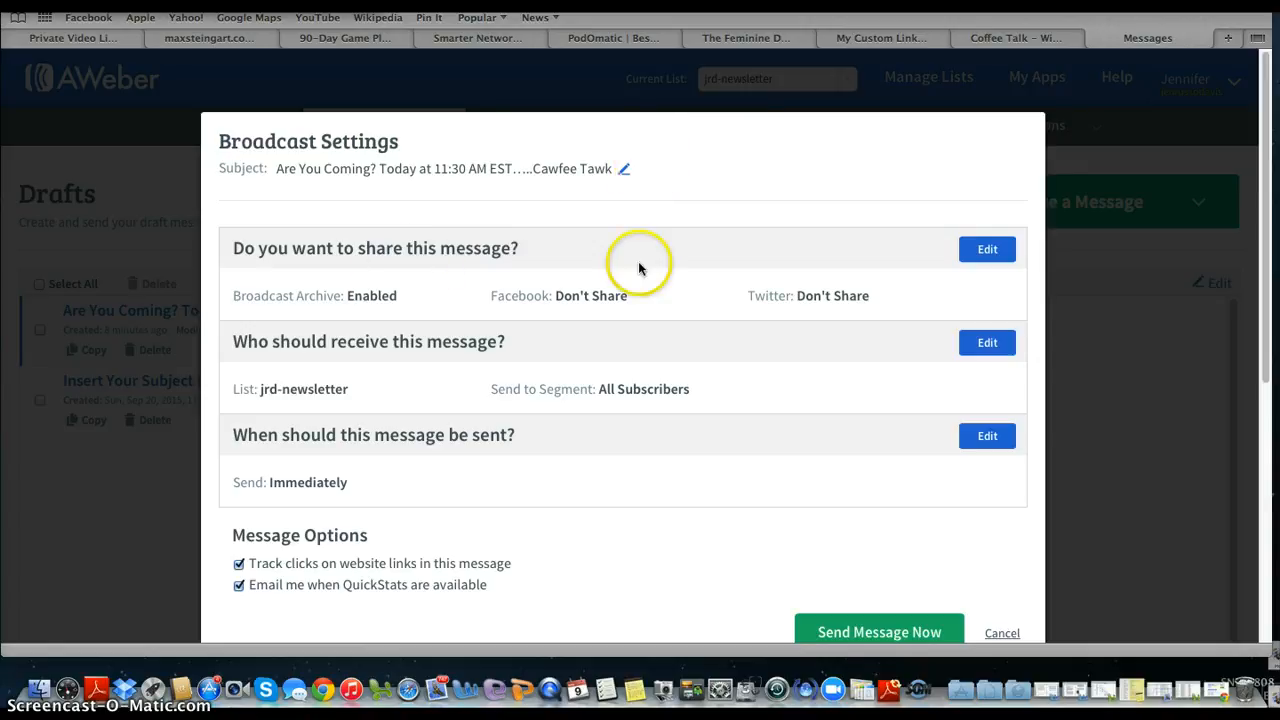
Set the broadcast to be shared on the first listed Twitter account, and check The Feminine Dream Maker's Facebook post.
{"action": "left_click", "coordinate": [975, 250]}
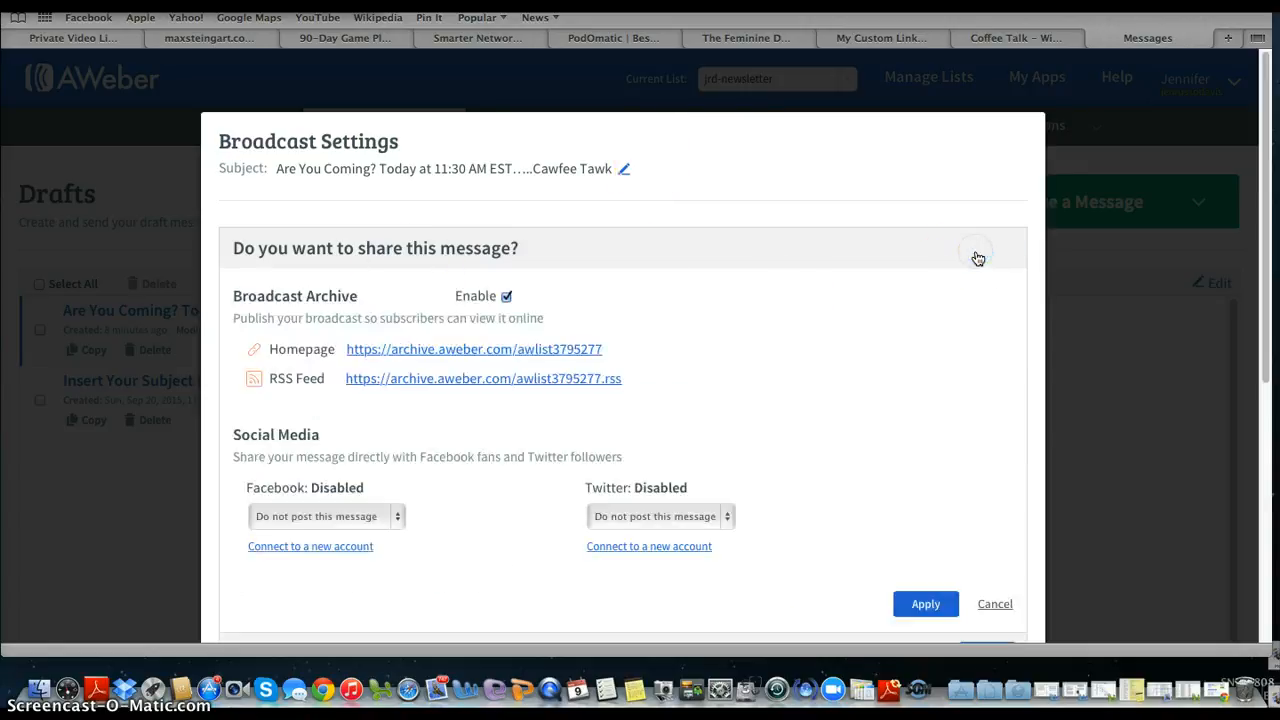
{"action": "left_click", "coordinate": [386, 519]}
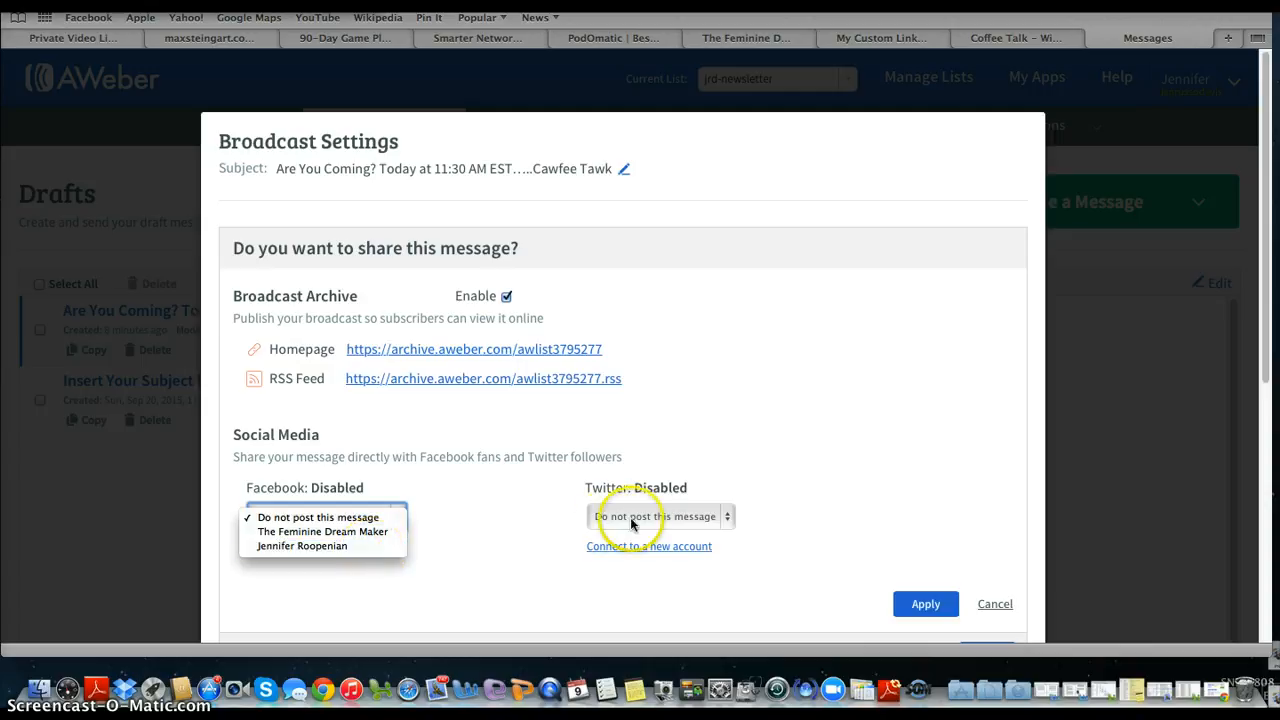
{"action": "left_click", "coordinate": [728, 524]}
{"action": "left_click", "coordinate": [729, 527]}
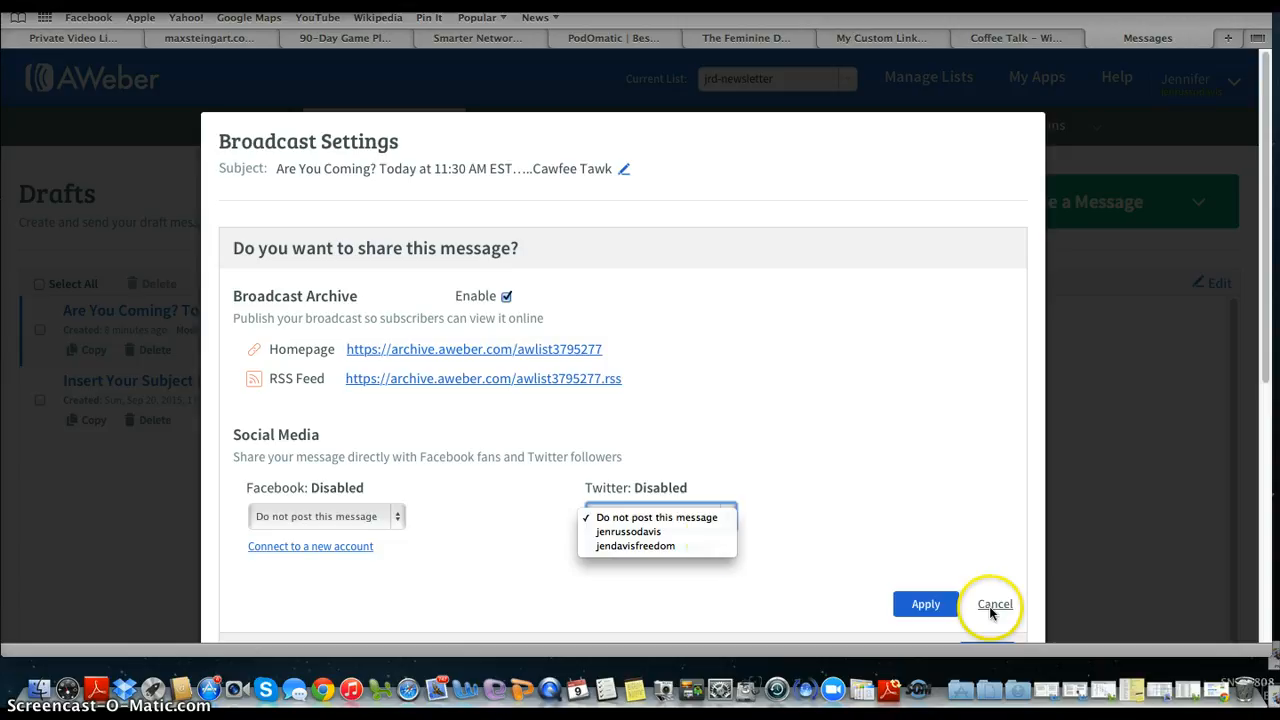
{"action": "left_click", "coordinate": [668, 532]}
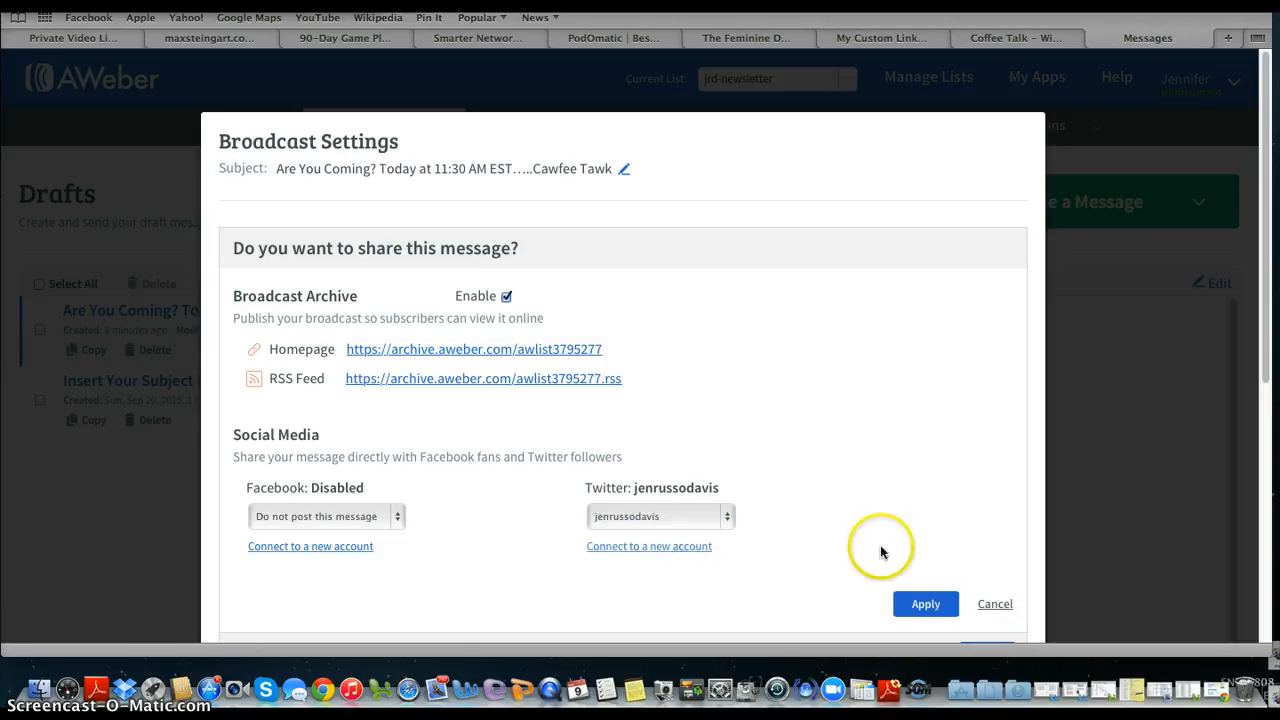
{"action": "left_click", "coordinate": [925, 604]}
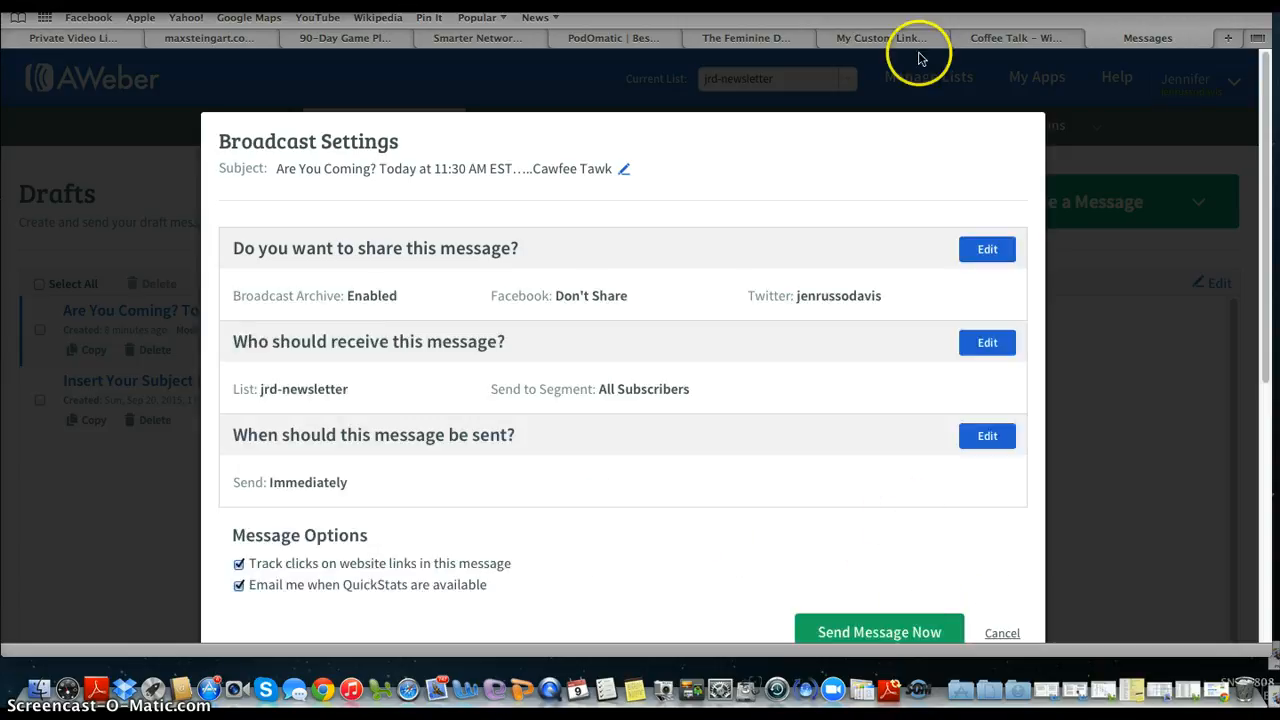
{"action": "left_click", "coordinate": [752, 40]}
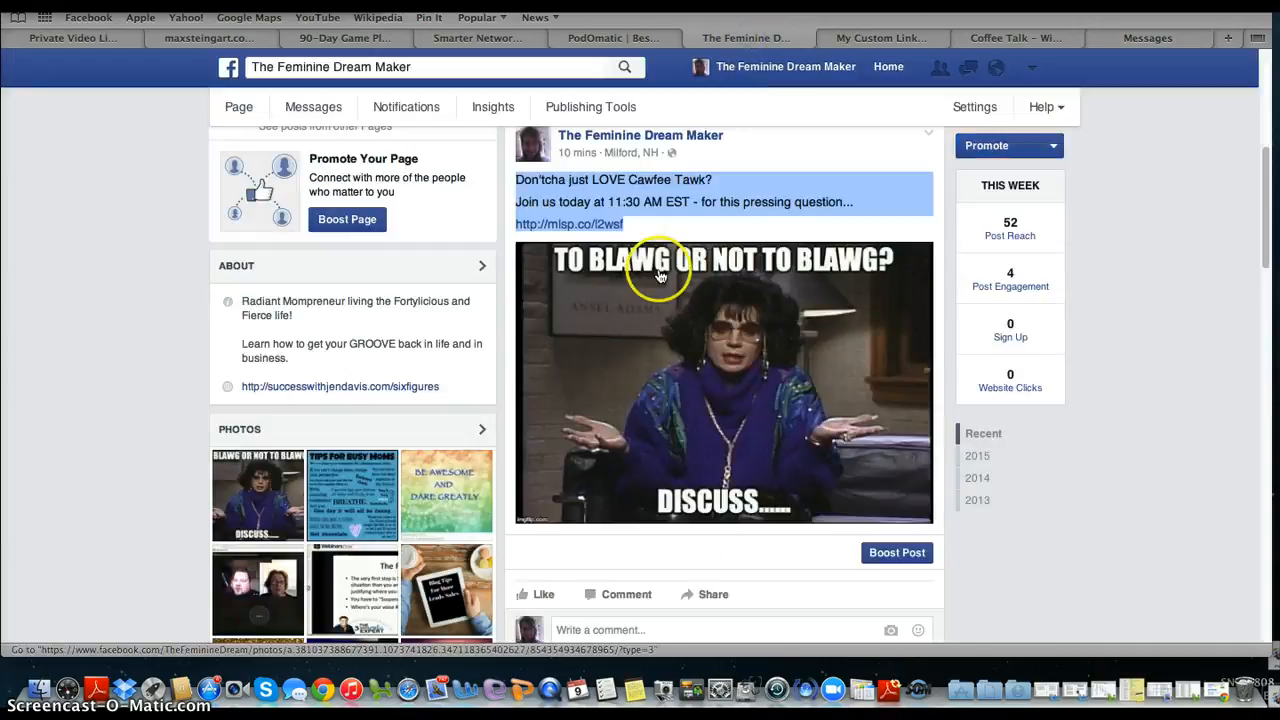
{"action": "left_click", "coordinate": [1148, 37]}
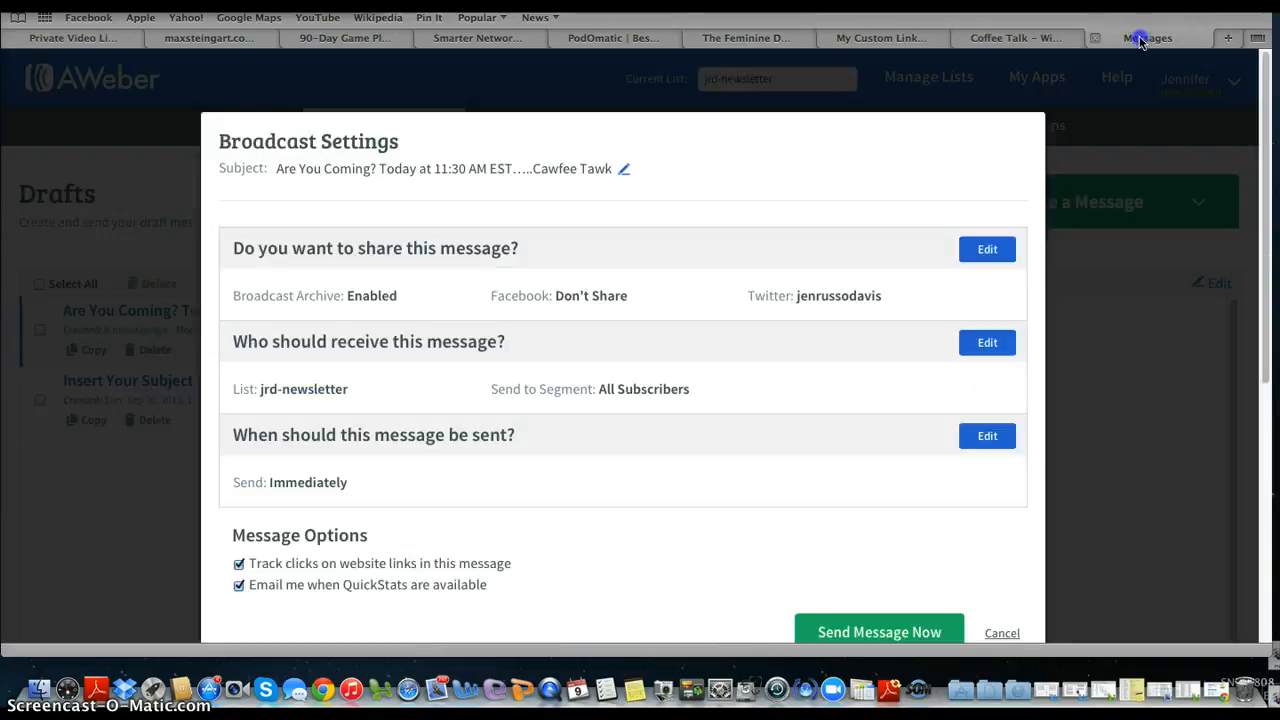
Include every additional list as recipients alongside all jrd-newsletter subscribers, and send the broadcast immediately.
{"action": "left_click", "coordinate": [988, 343]}
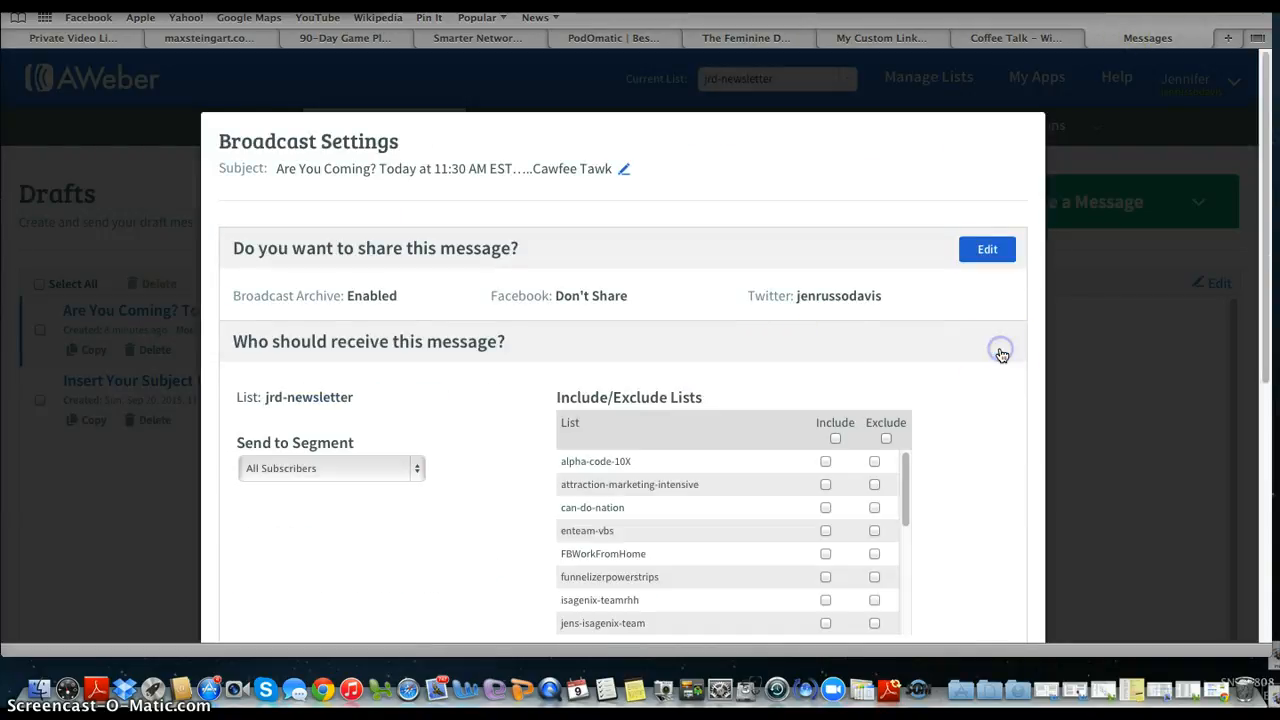
{"action": "scroll", "coordinate": [886, 366], "scroll_direction": "down", "scroll_amount": 3}
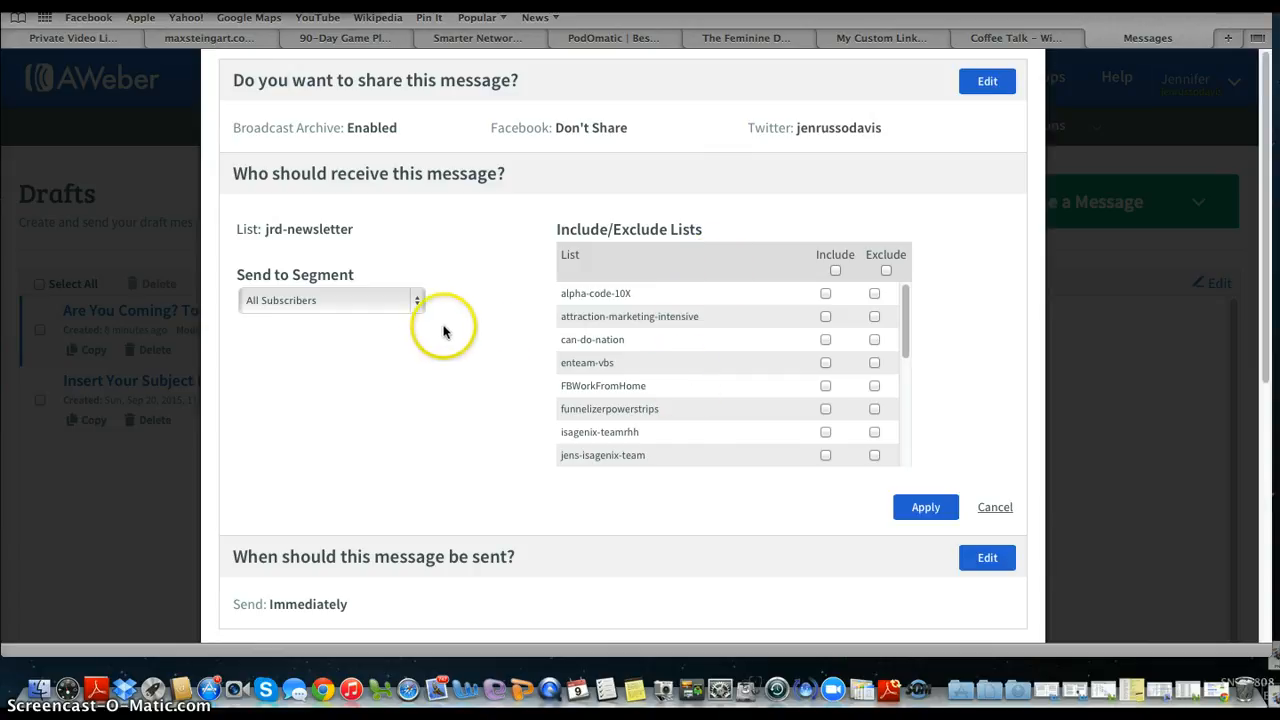
{"action": "left_click", "coordinate": [416, 302]}
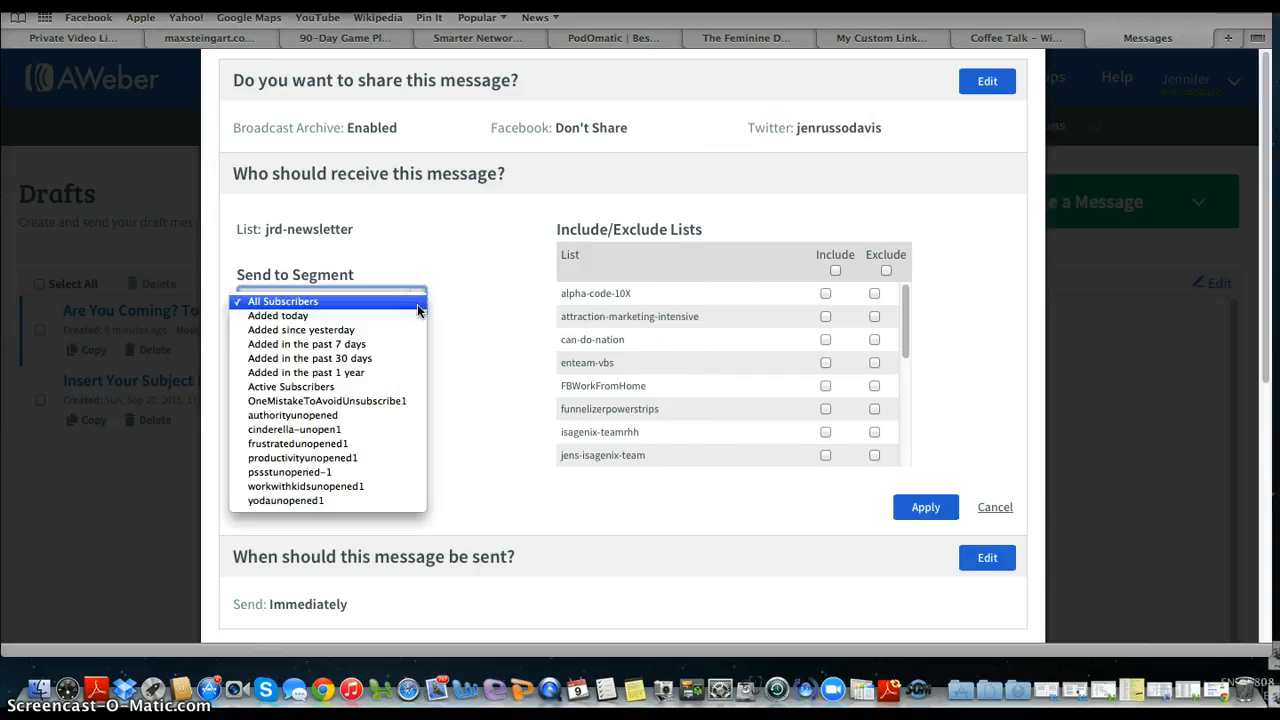
{"action": "left_click", "coordinate": [417, 303]}
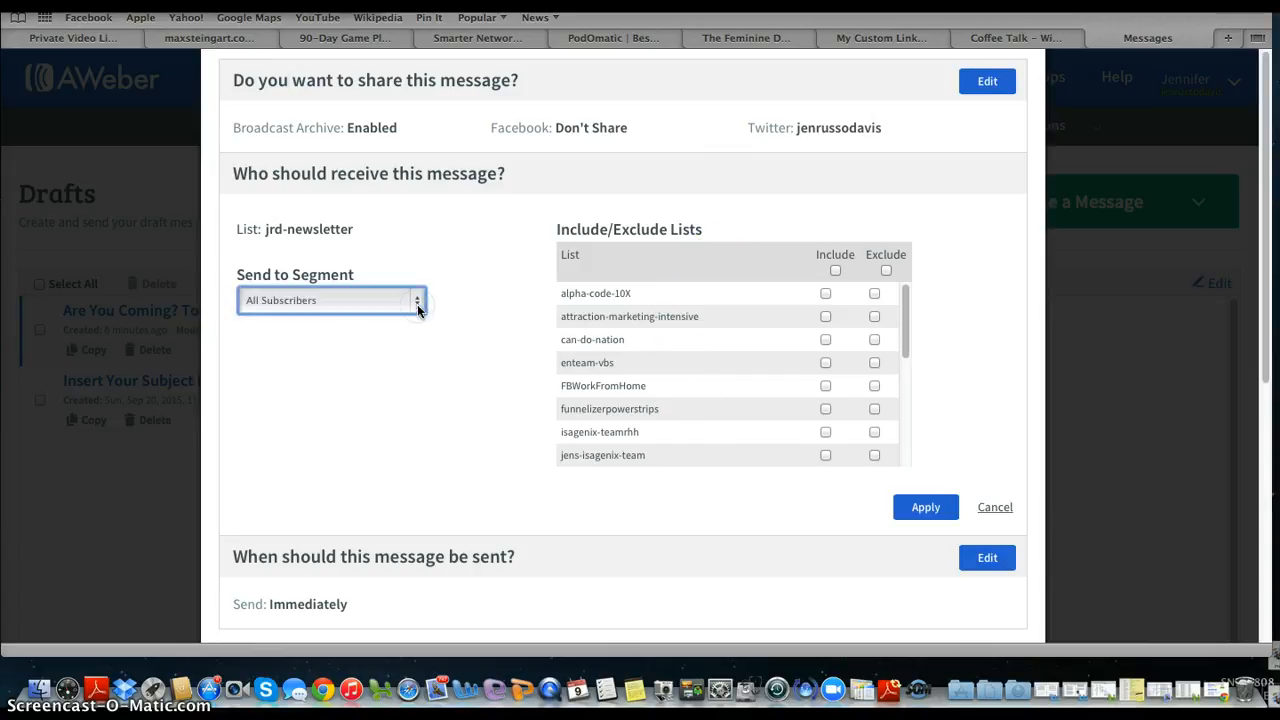
{"action": "left_click", "coordinate": [835, 271]}
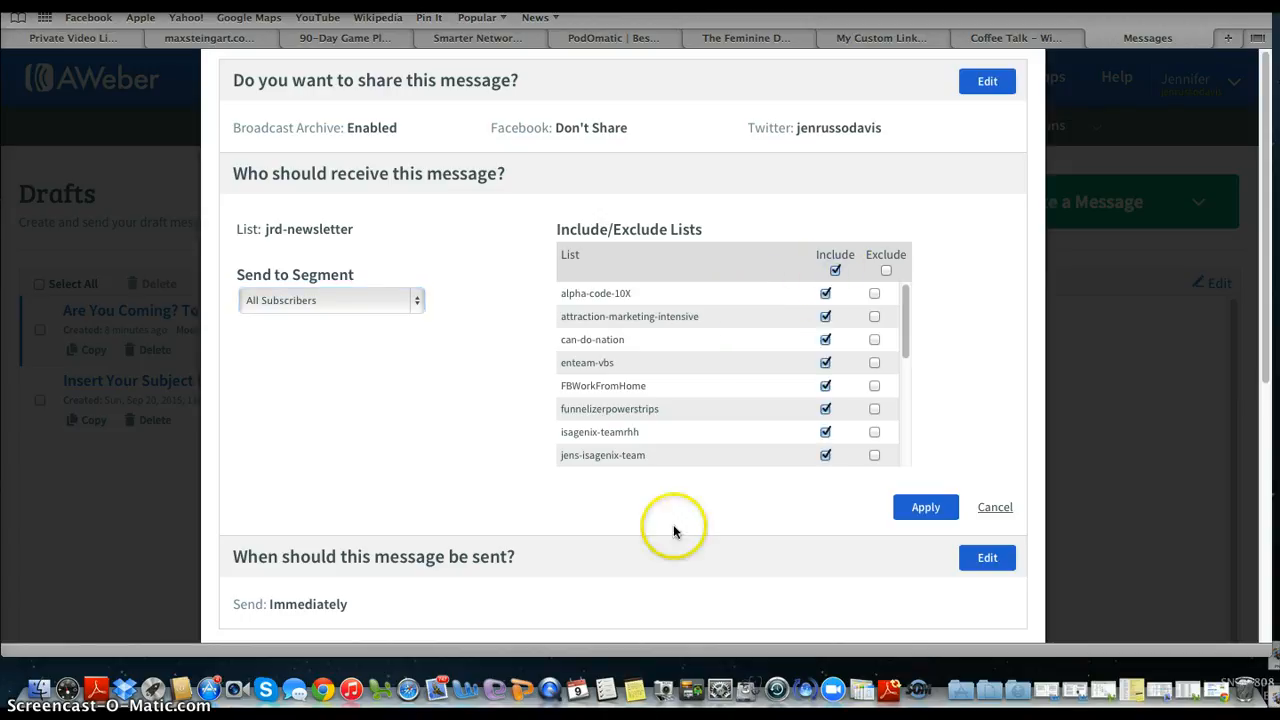
{"action": "left_click", "coordinate": [937, 511]}
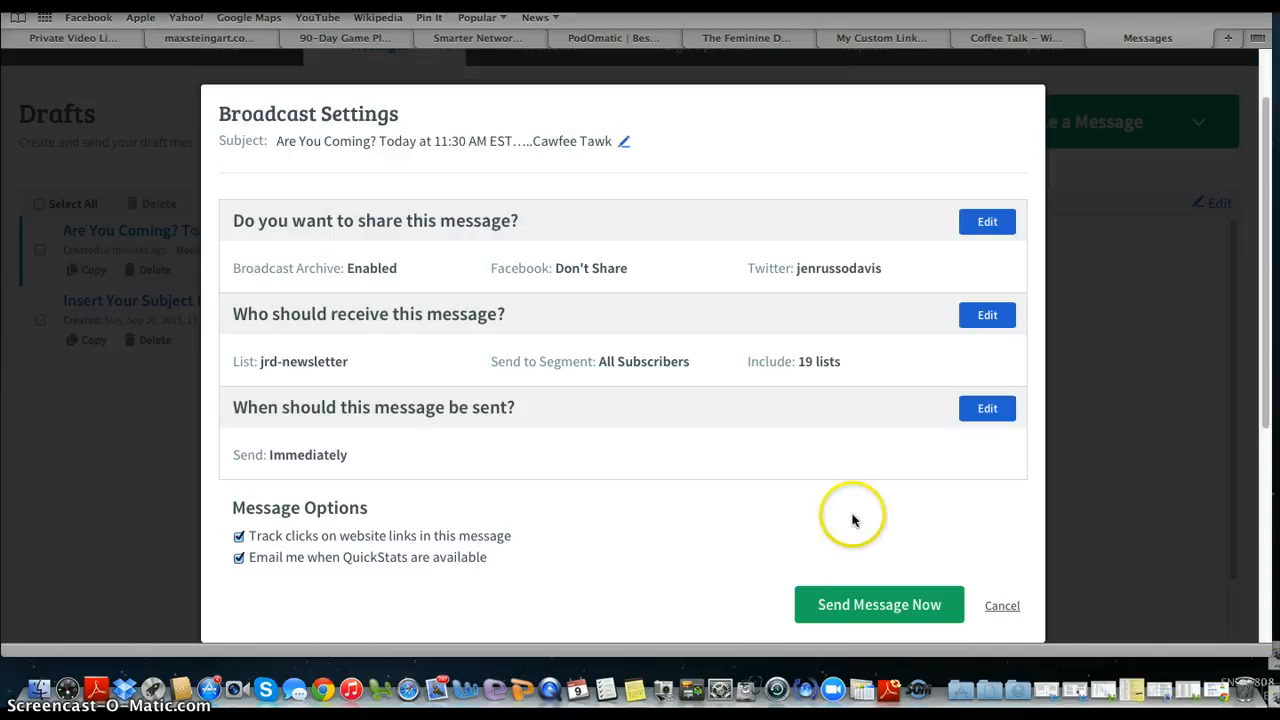
{"action": "left_click", "coordinate": [848, 607]}
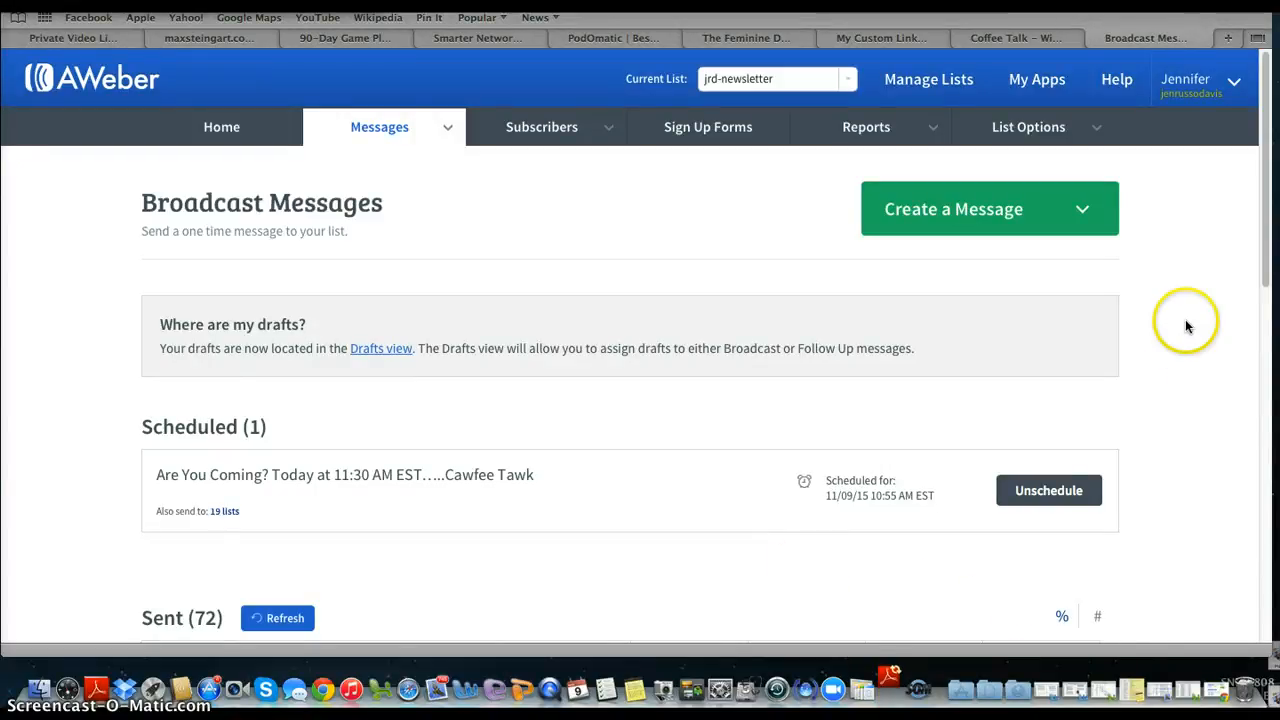
{"action": "left_click", "coordinate": [1193, 98]}
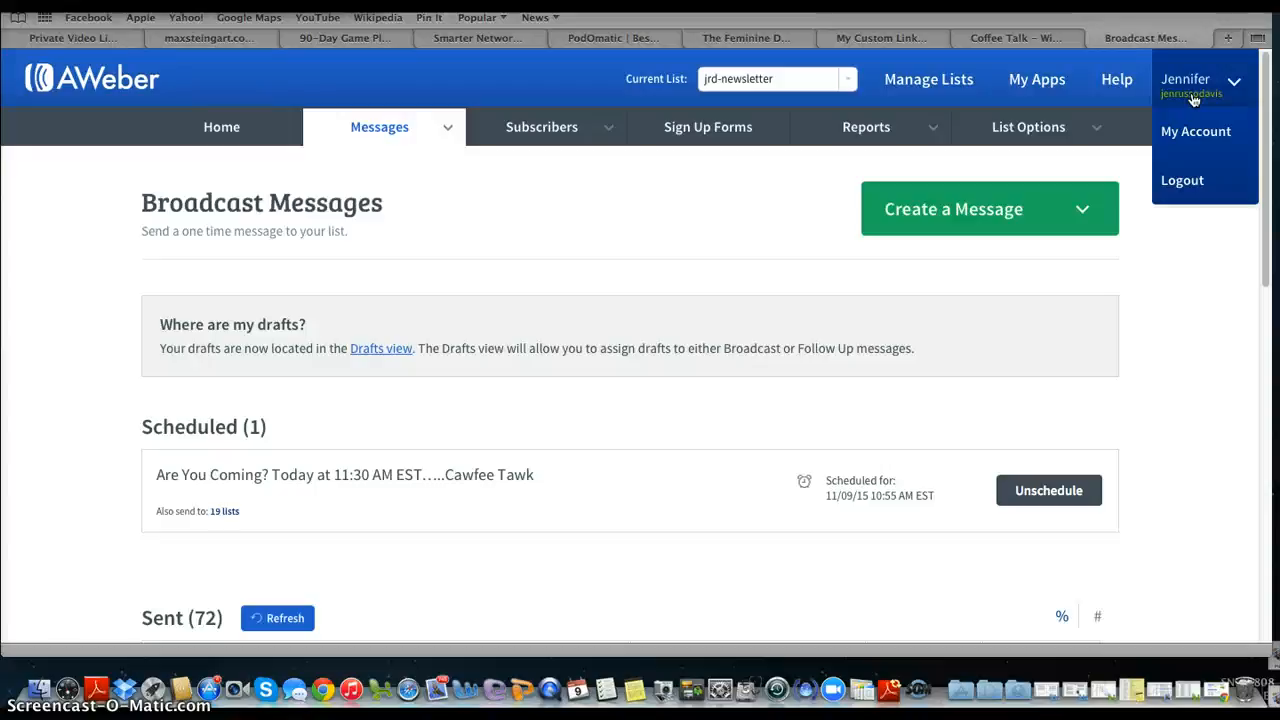
{"action": "left_click", "coordinate": [1182, 181]}
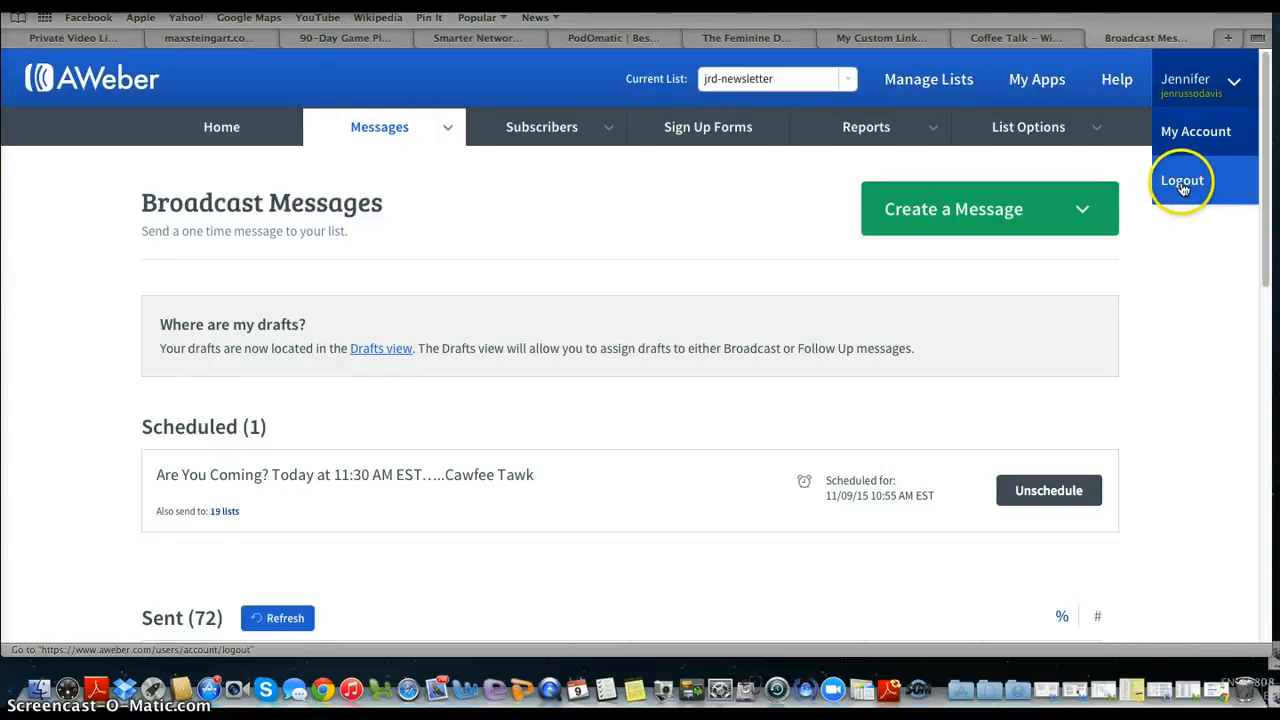
{"action": "left_click", "coordinate": [640, 114]}
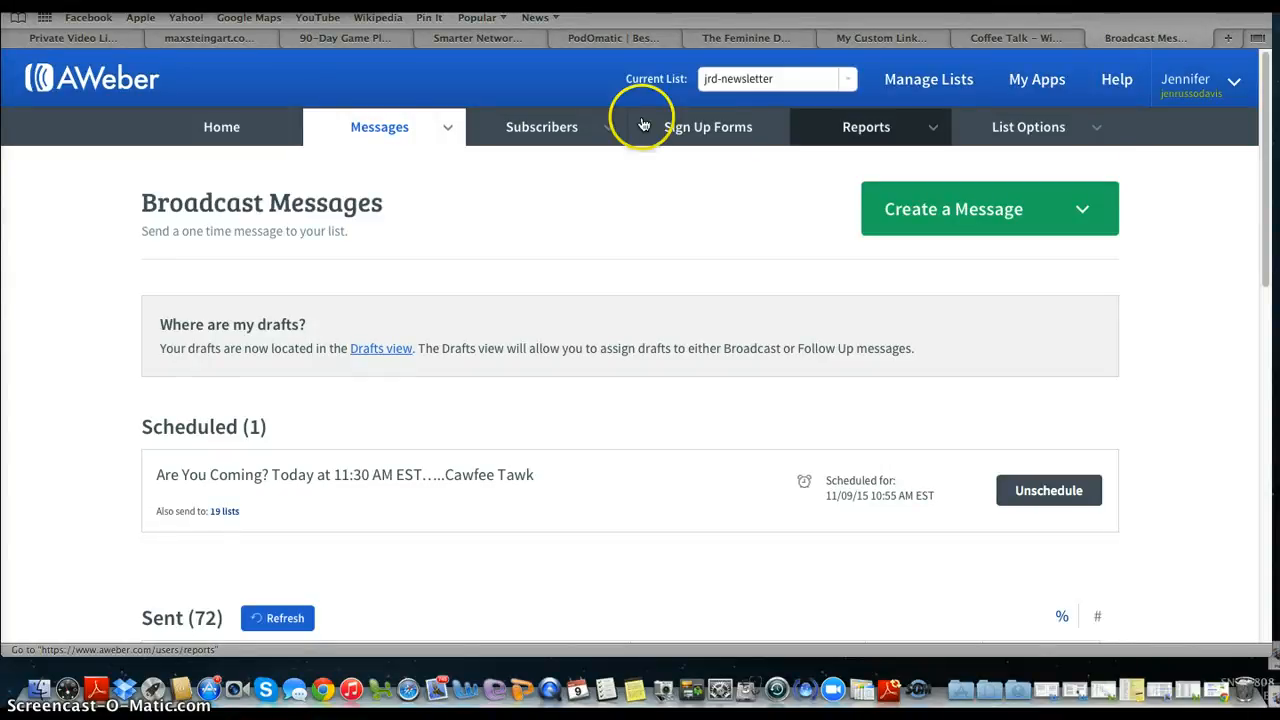